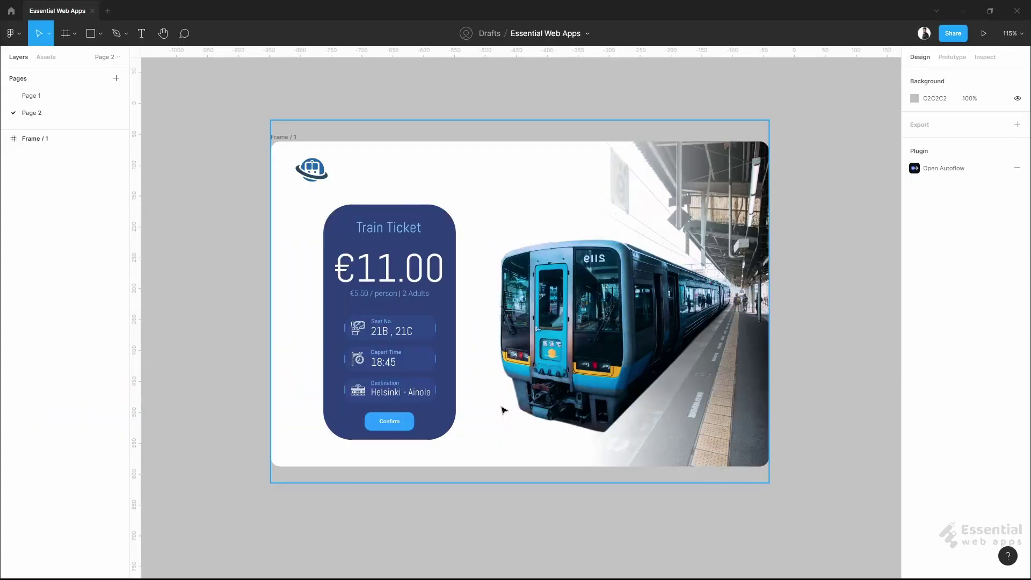
- Test-shift the two train photos and the gradient Rectangle 8, undoing the gradient move
left_click(499, 299)
left_click_drag(621, 337, 619, 346)
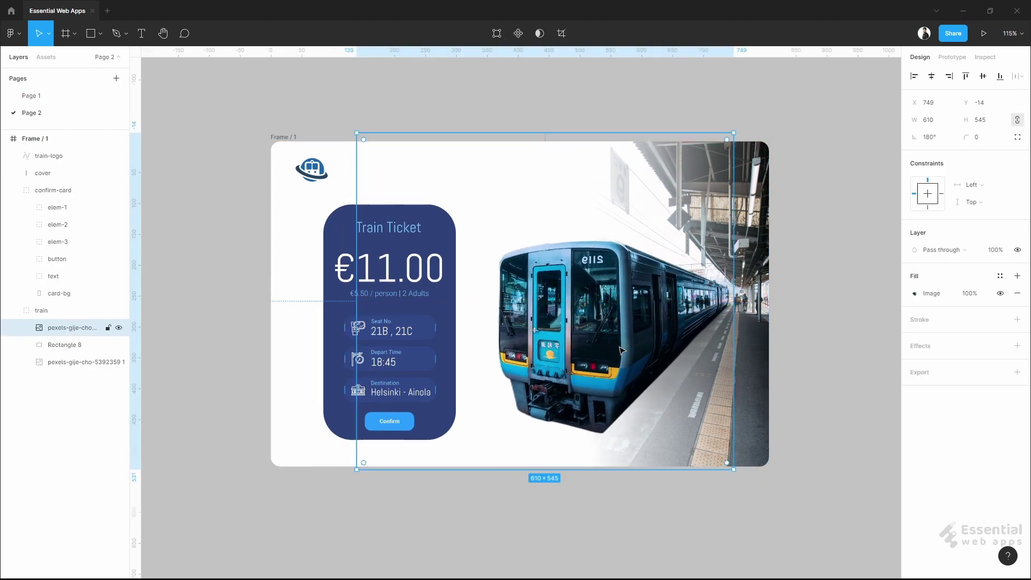
left_click(83, 362)
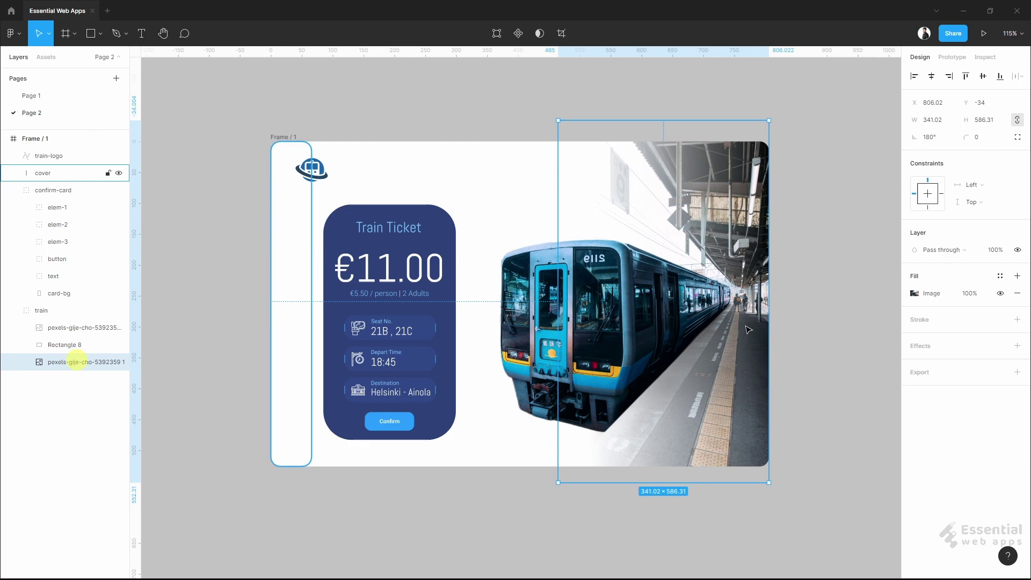
left_click_drag(747, 404, 715, 429)
left_click(69, 345)
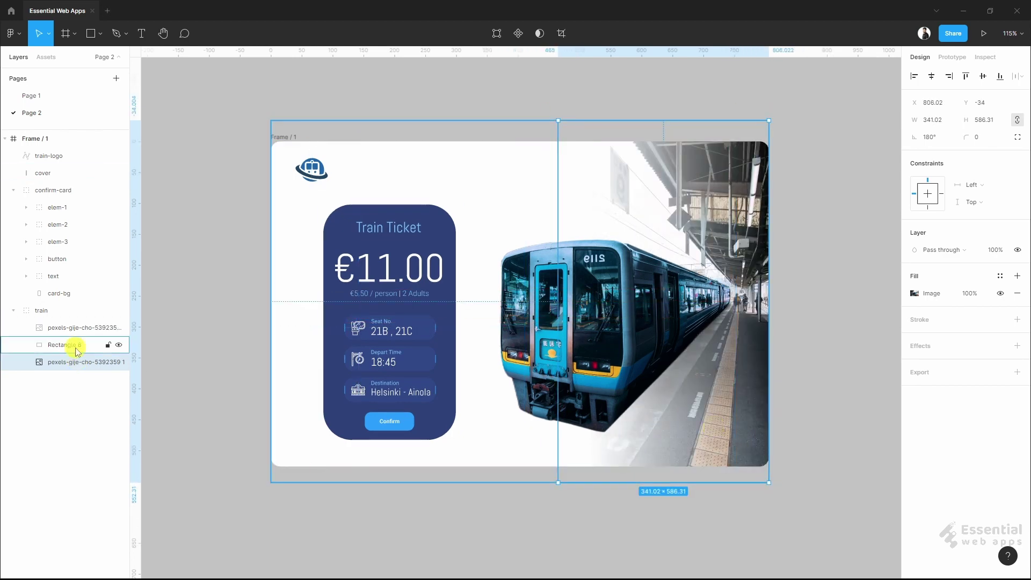
left_click_drag(503, 439, 529, 448)
key("ctrl+z")
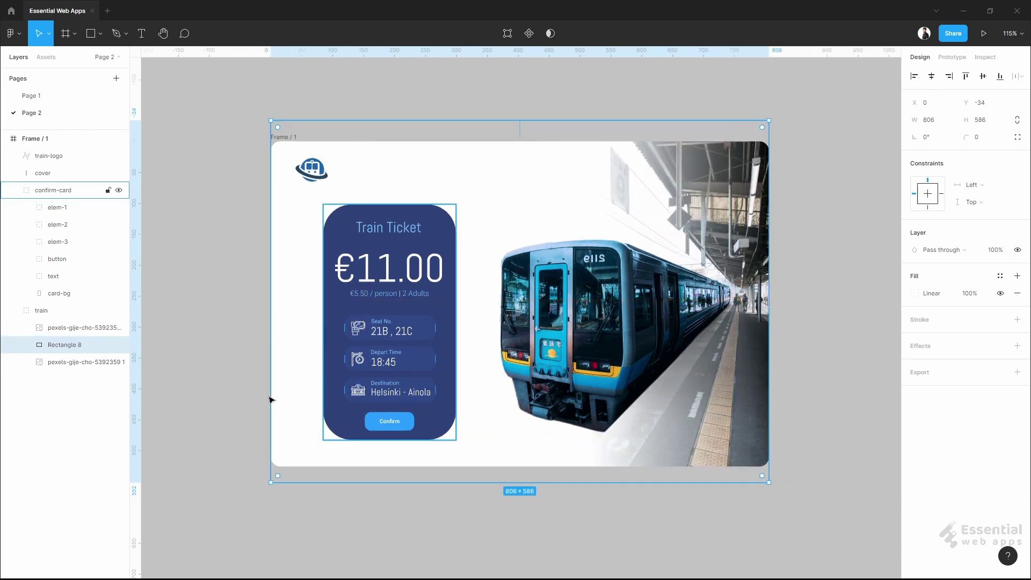
- Inspect card-bg and the ticket card's field groups, leaving the card background in place
left_click(15, 313)
left_click(56, 293)
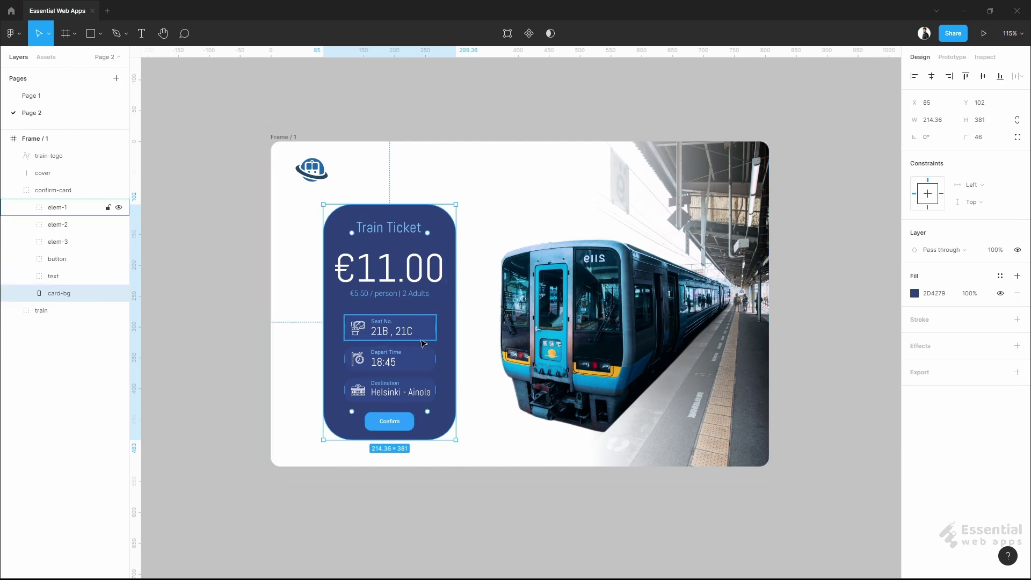
left_click_drag(439, 313, 460, 322)
key("ctrl+z")
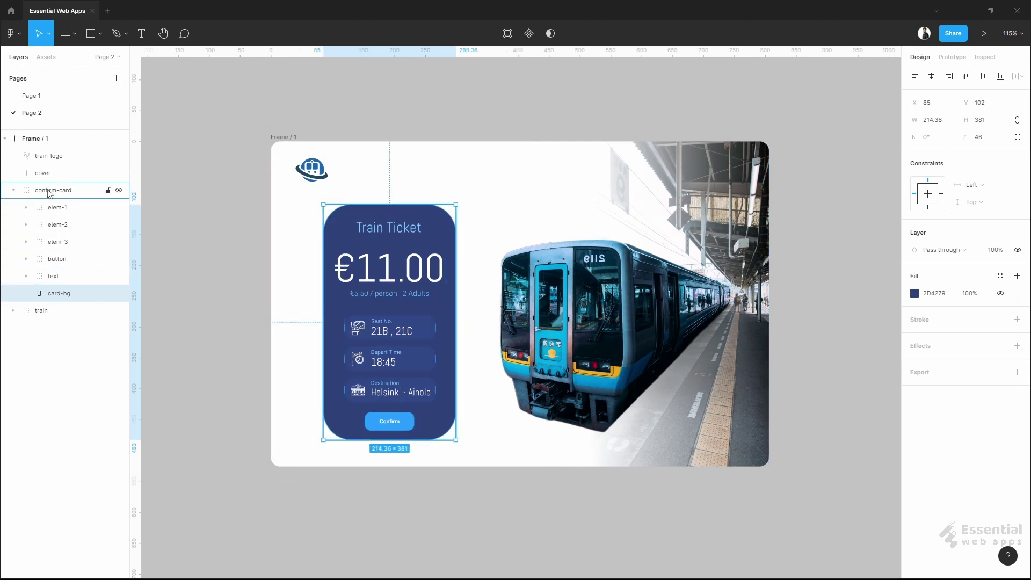
left_click(51, 274)
left_click(57, 259)
left_click(59, 241)
left_click(60, 225)
left_click(62, 207)
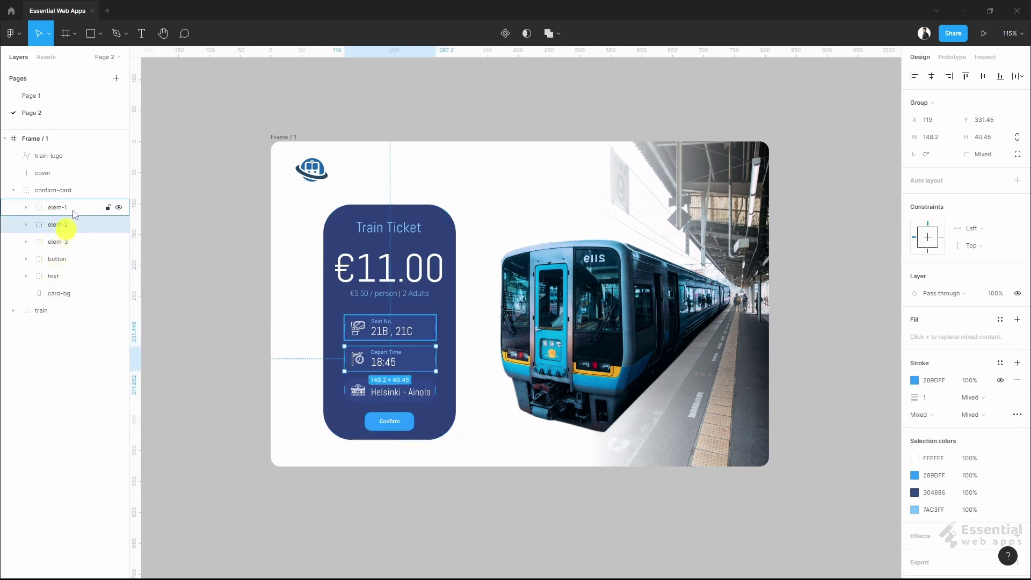
left_click(63, 191)
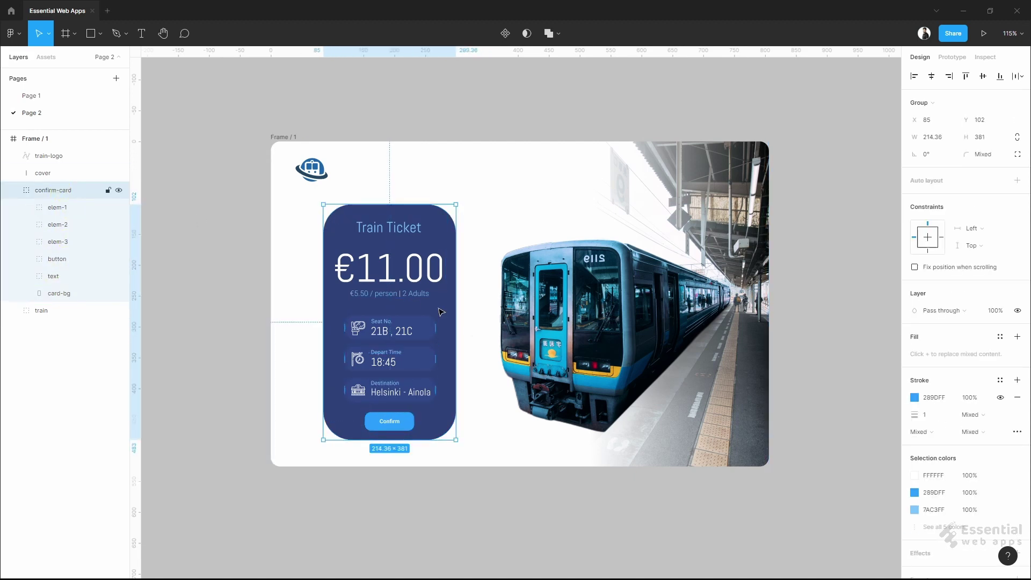
mouse_move(441, 312)
left_mouse_down()
mouse_move(463, 302)
mouse_move(431, 310)
mouse_move(439, 312)
left_mouse_up()
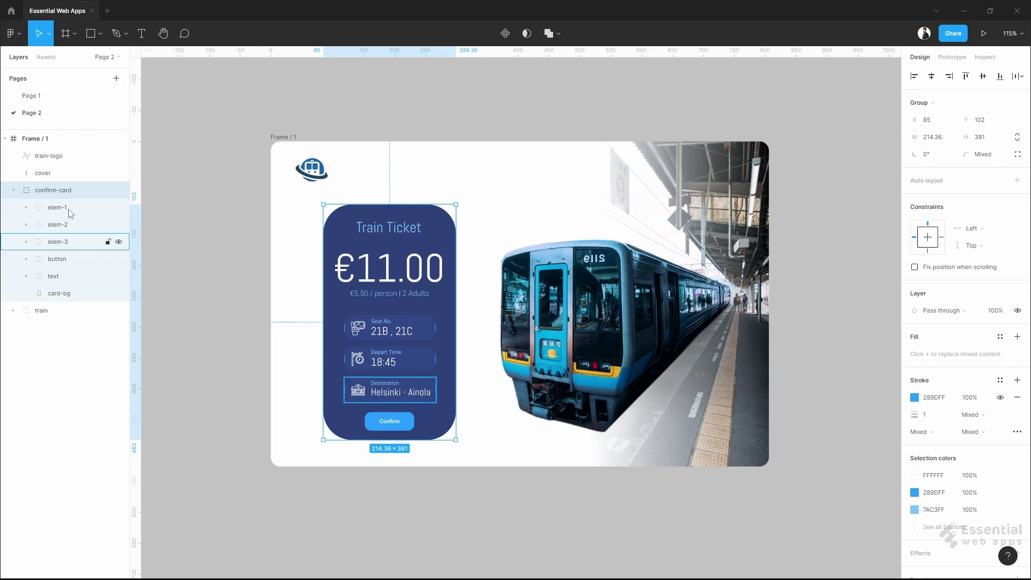
- Widen the white cover strip to 85 px at X 0 so it reaches the ticket card
left_click(55, 176)
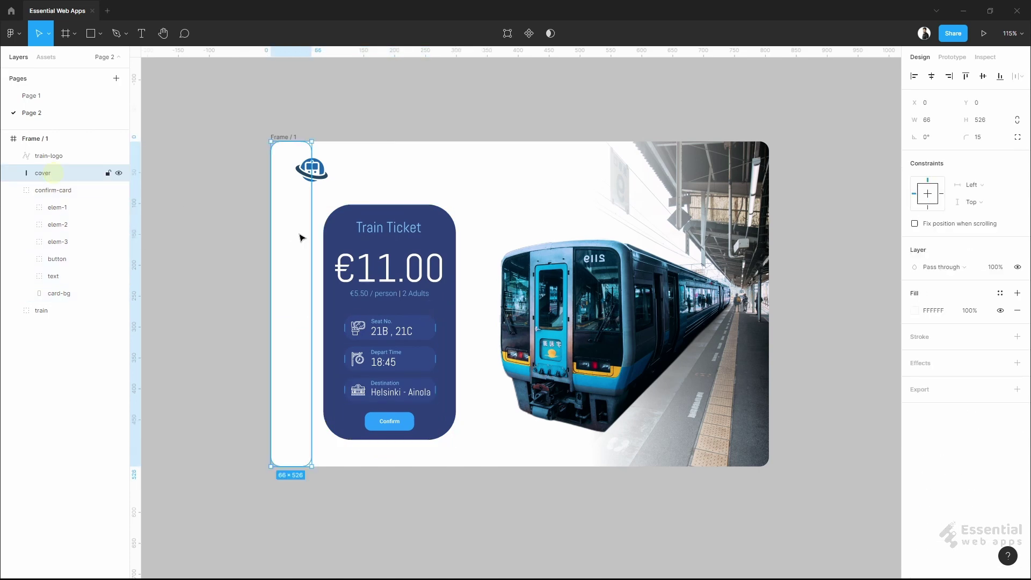
mouse_move(287, 227)
left_mouse_down()
mouse_move(311, 223)
mouse_move(292, 226)
left_mouse_up()
left_click_drag(310, 291, 324, 293)
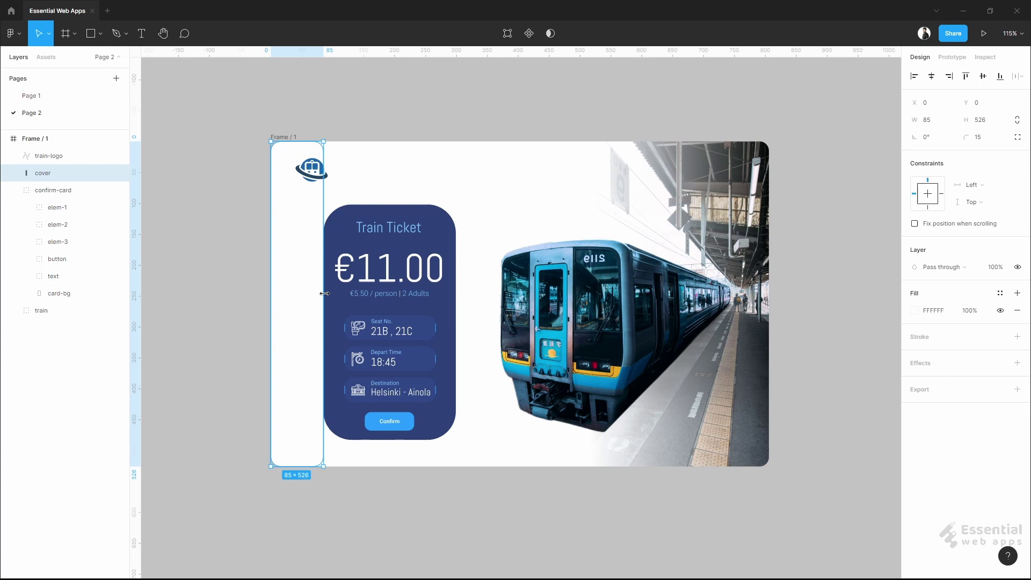
left_click(65, 156)
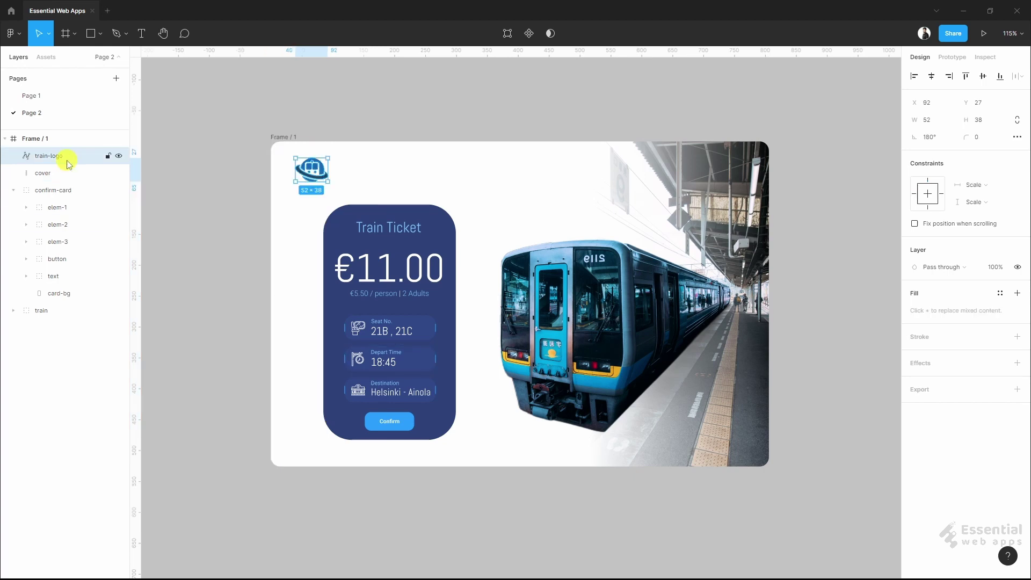
left_click(6, 139)
- Alt-drag Frame / 1 left into empty canvas, creating the 806 × 526 copy Frame / 2
left_click(409, 122)
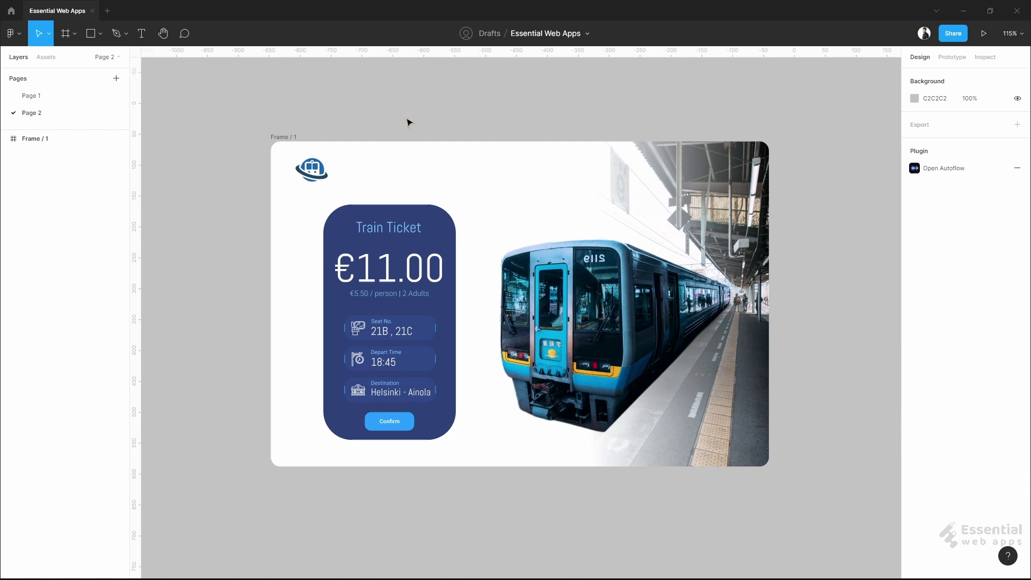
scroll(648, 337, "down", 5)
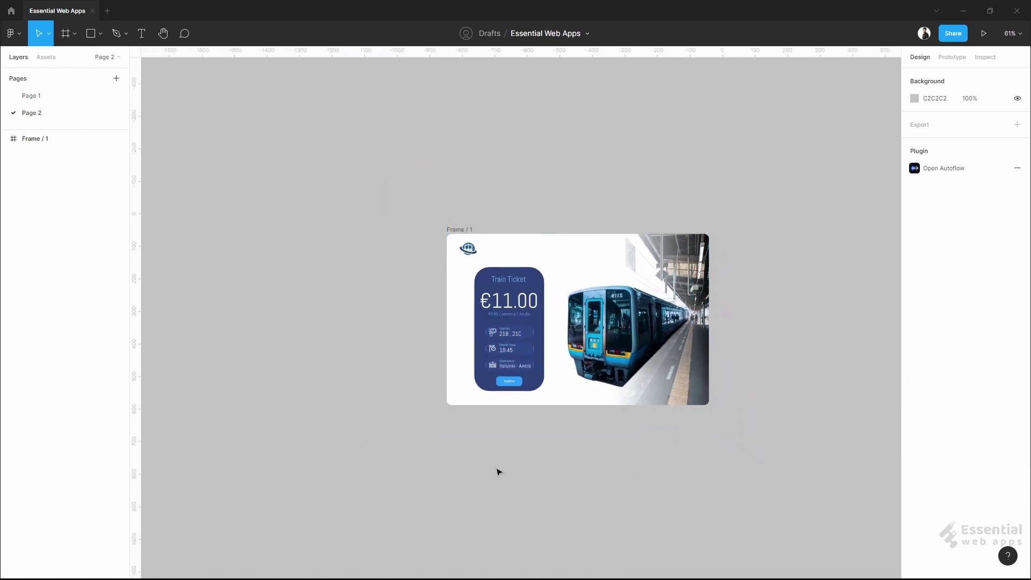
left_click_drag(499, 471, 665, 474)
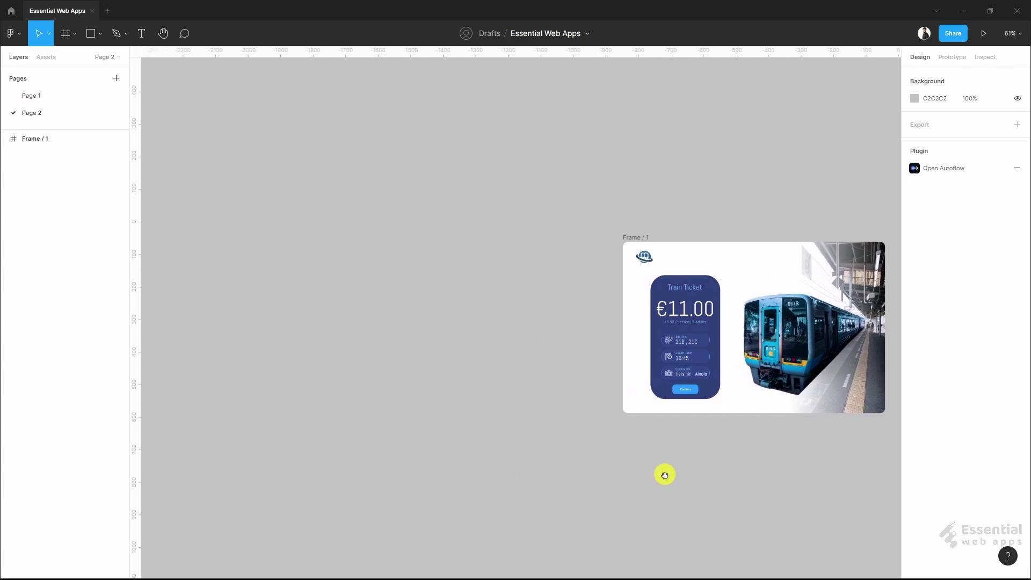
left_click(642, 240)
left_click_drag(641, 240, 326, 237, "alt")
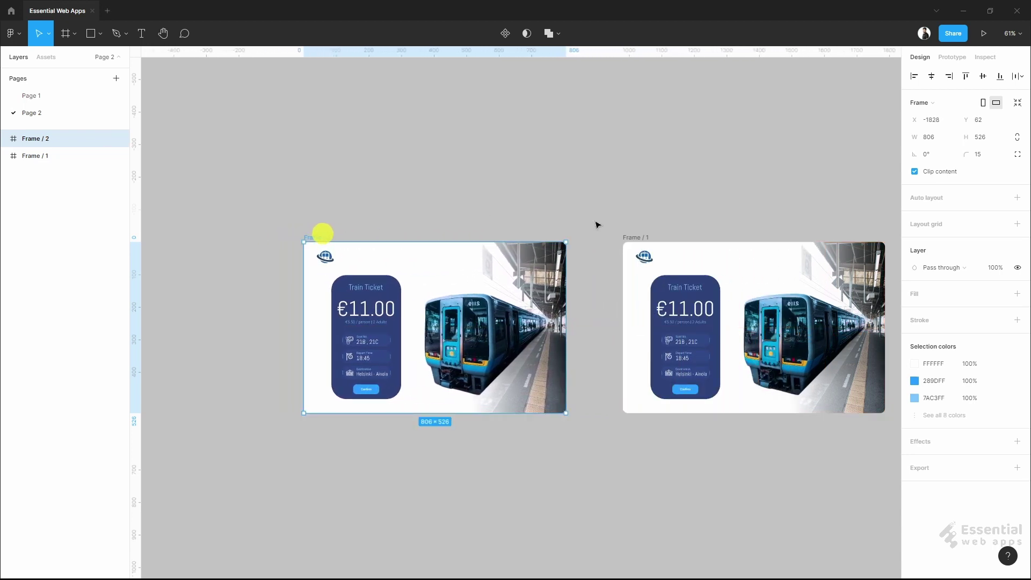
scroll(345, 414, "up", 5)
- In Frame / 2, select the Seat No., Depart Time and Destination field groups
scroll(345, 413, "up", 2)
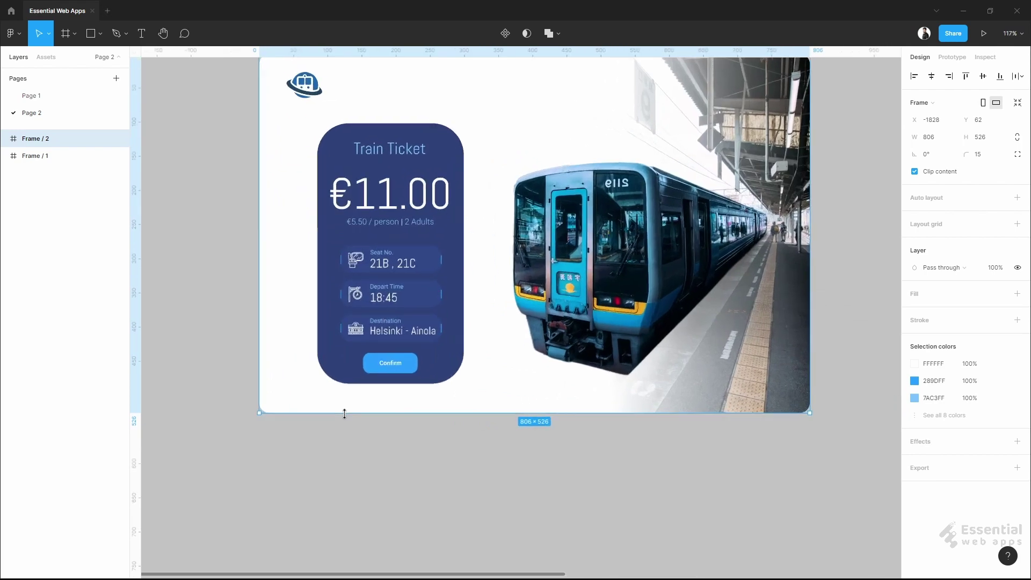
left_click_drag(525, 329, 619, 389)
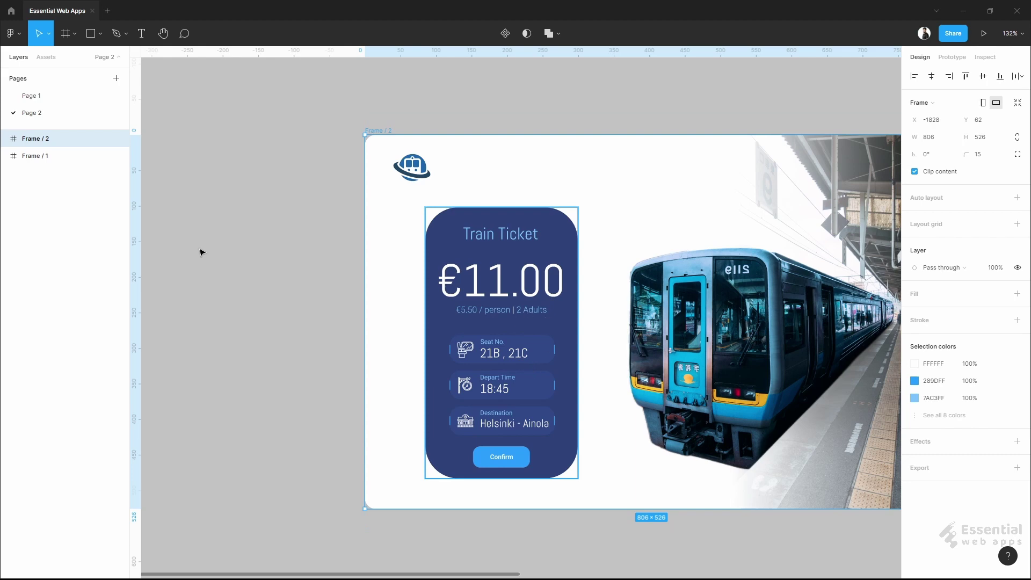
left_click(5, 138)
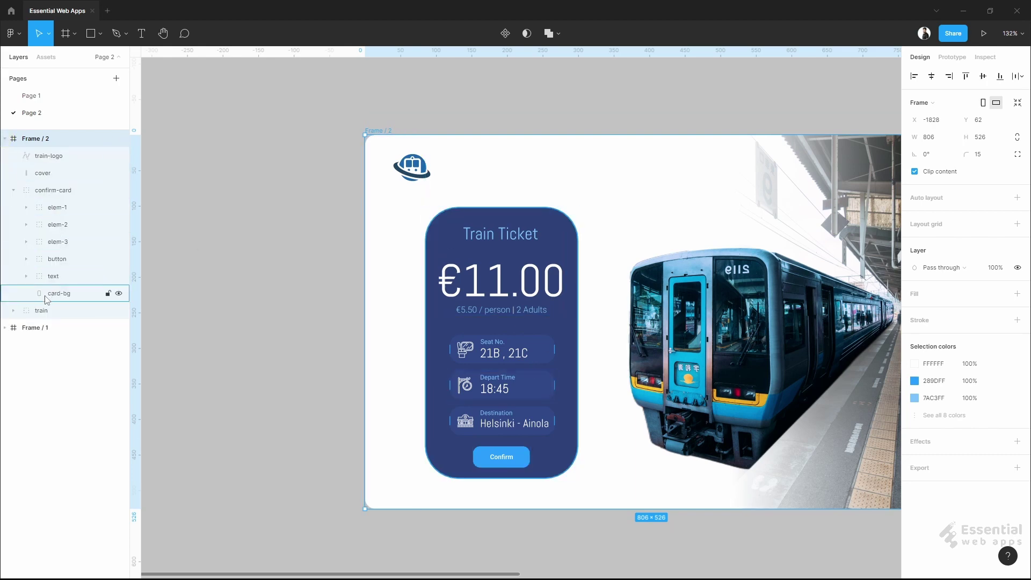
left_click(62, 192)
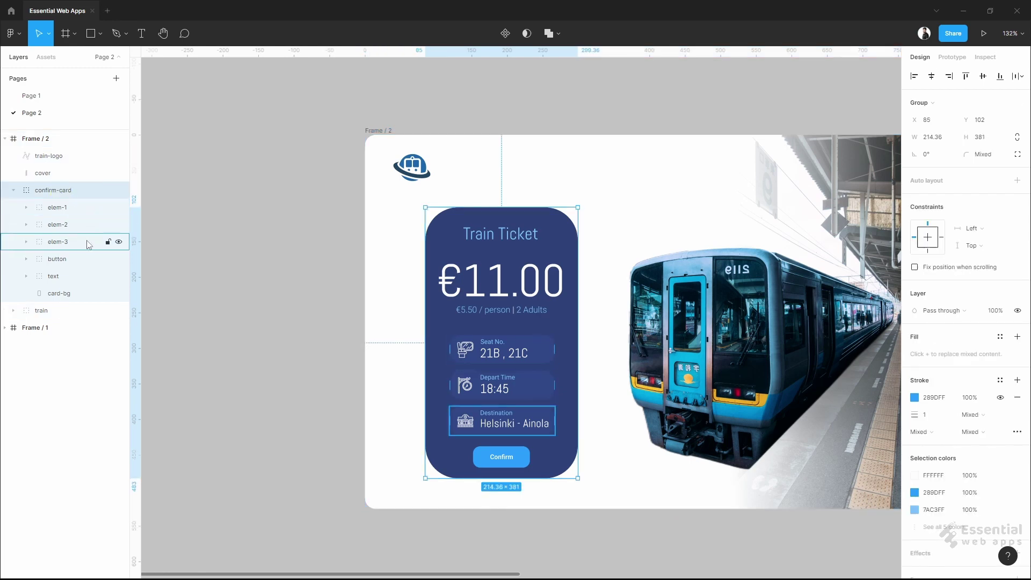
left_click(74, 214)
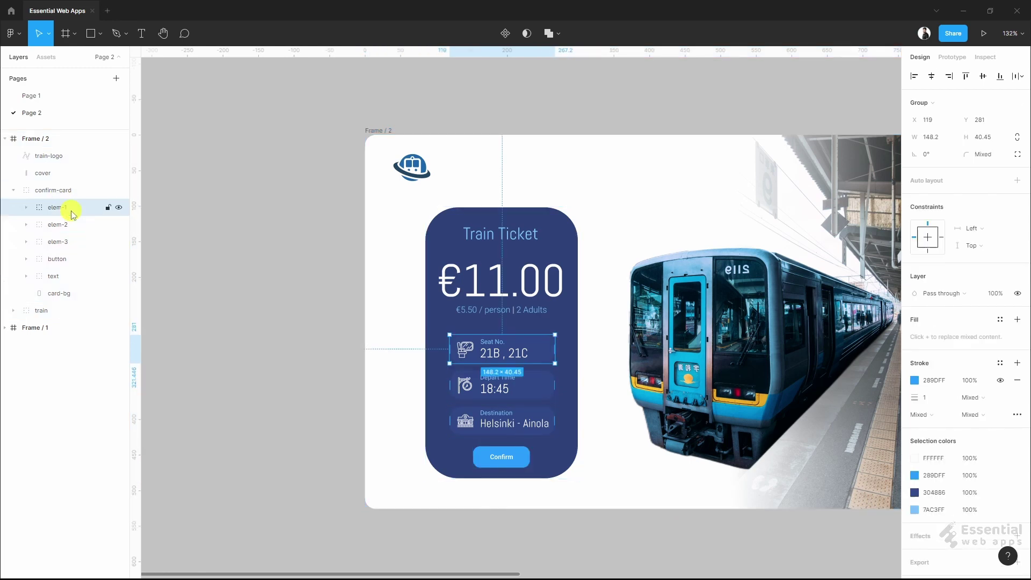
left_click(75, 242, "shift")
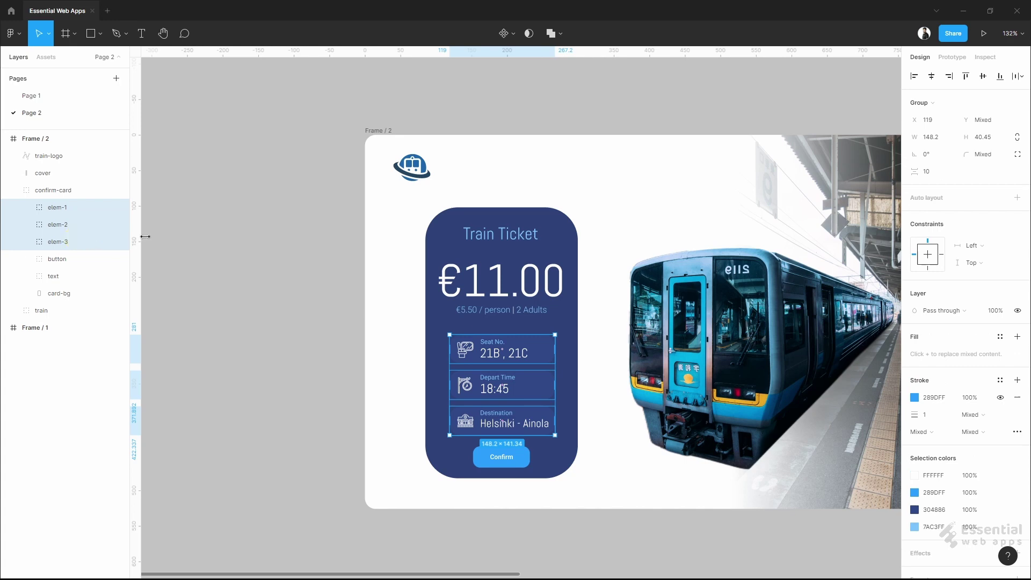
- Nudge the three info fields left past the ticket card's edge, then select Frame / 2
key("Left")
key("Left")
key("Left")
key("Left")
key("Left")
key("Left")
key("Left")
key("Left")
key("Left")
key("Left")
key("Left")
key("Left")
key("Left")
key("Left")
key("Left")
key("Left")
key("Left")
key("Left")
key("Left")
key("Left")
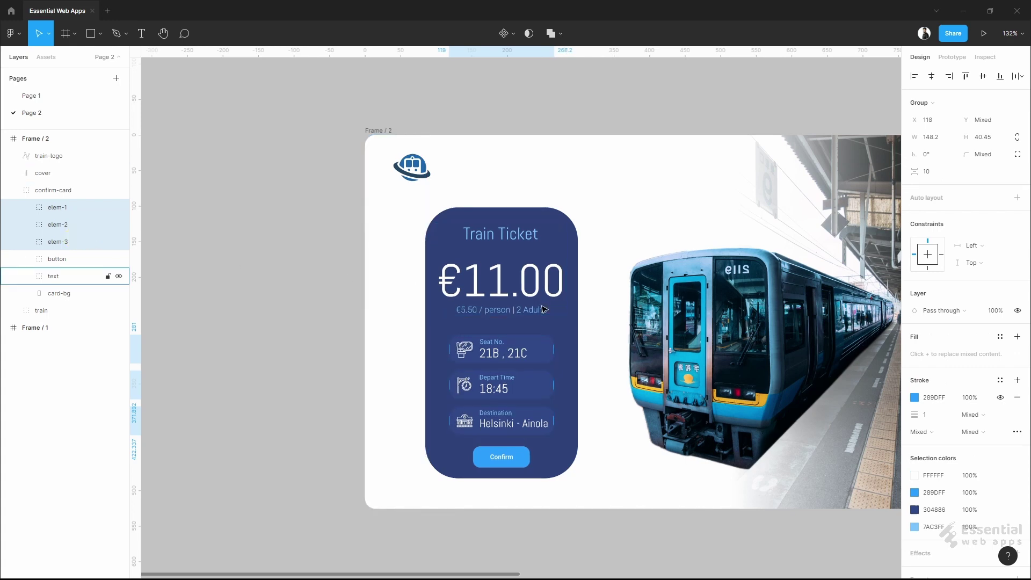
key("Left")
key("Left")
key("Left")
key("Left")
key("Left")
key("Left")
key("Left")
key("Left")
key("Left")
key("Left")
key("Left")
key("Left")
key("Left")
key("Left")
key("Left")
key("Left")
key("Left")
key("Left")
key("Left")
key("Left")
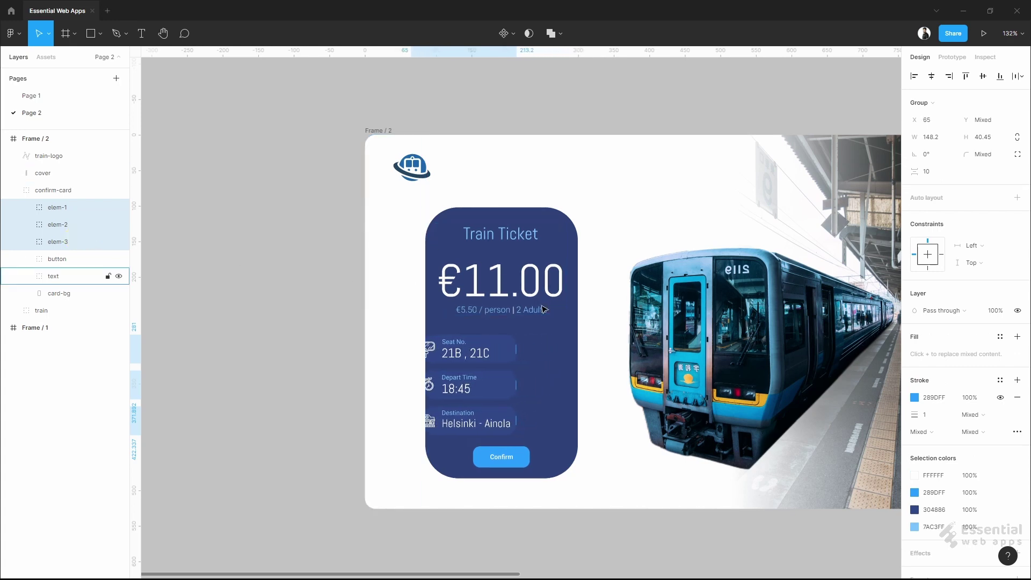
key("Left")
key("Left")
key("Left")
key("Left")
key("Left")
key("Left")
key("Left")
key("Left")
key("Left")
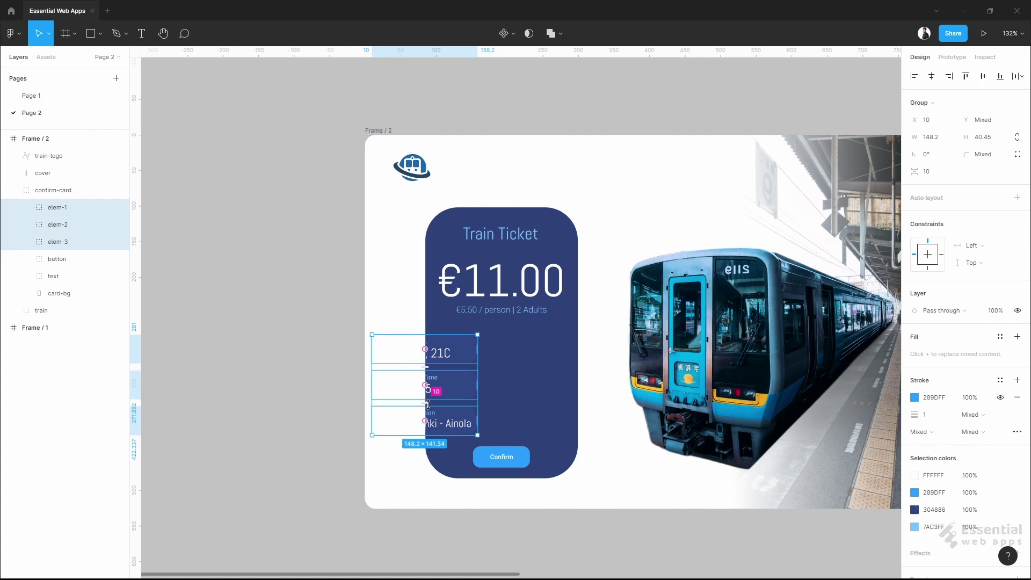
key("Left")
key("Left")
key("Left")
key("Left")
key("Left")
key("Left")
key("Left")
key("Left")
key("Left")
key("Left")
key("Left")
key("Left")
key("Left")
key("Left")
key("Left")
key("Left")
key("Left")
key("Left")
key("Left")
key("Left")
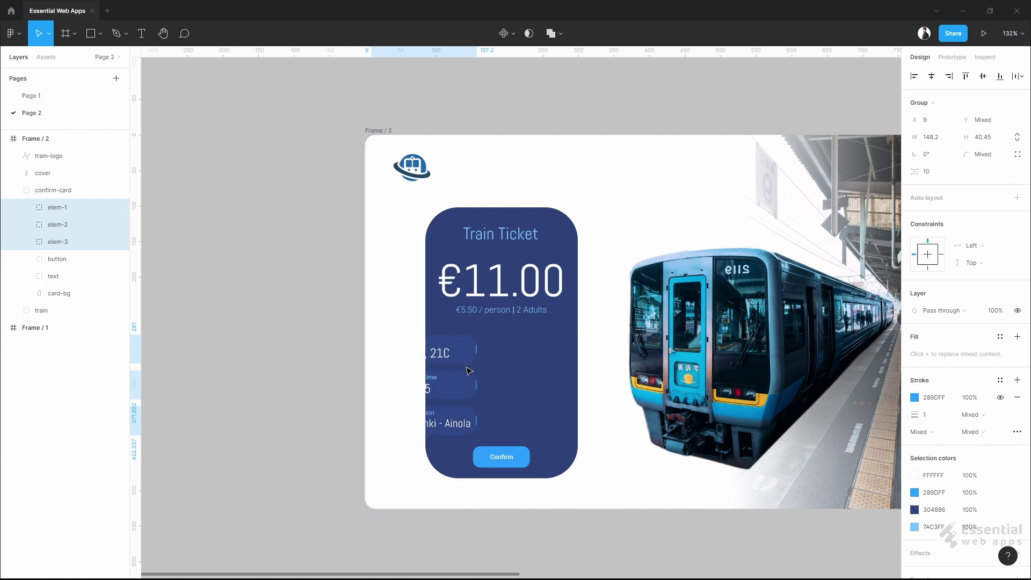
key("Left")
key("Left")
key("Left")
key("Left")
key("Left")
key("Left")
key("Left")
key("Left")
key("Left")
key("Left")
key("Left")
key("Left")
key("Left")
key("Left")
key("Left")
key("Left")
key("Left")
key("Left")
key("Left")
key("Left")
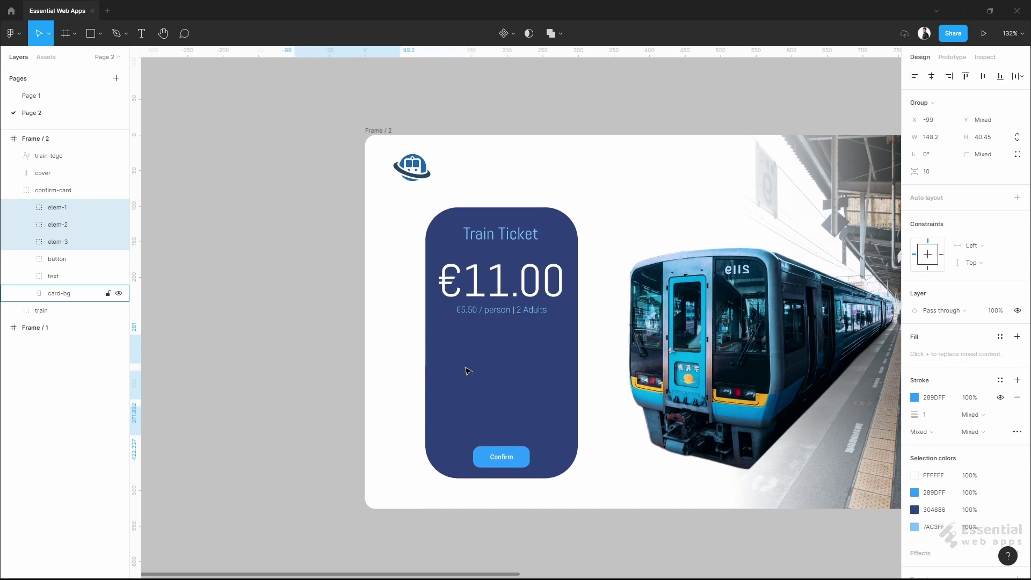
key("Left")
key("Left")
key("Left")
key("Left")
key("Left")
key("Left")
key("Left")
key("Left")
key("Left")
key("Left")
key("Left")
key("Left")
key("Left")
key("Left")
key("Left")
key("Left")
key("Left")
key("Left")
key("Left")
key("Left")
key("Left")
key("Left")
key("Left")
key("Left")
key("Left")
key("Left")
key("Left")
key("Left")
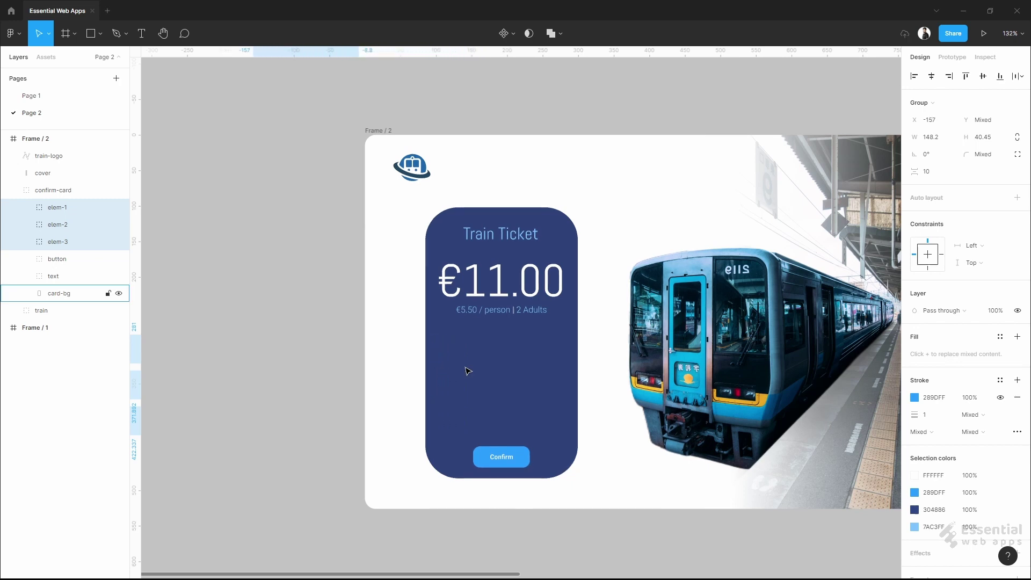
key("Left")
key("Left")
key("Left")
key("Left")
key("Left")
key("Left")
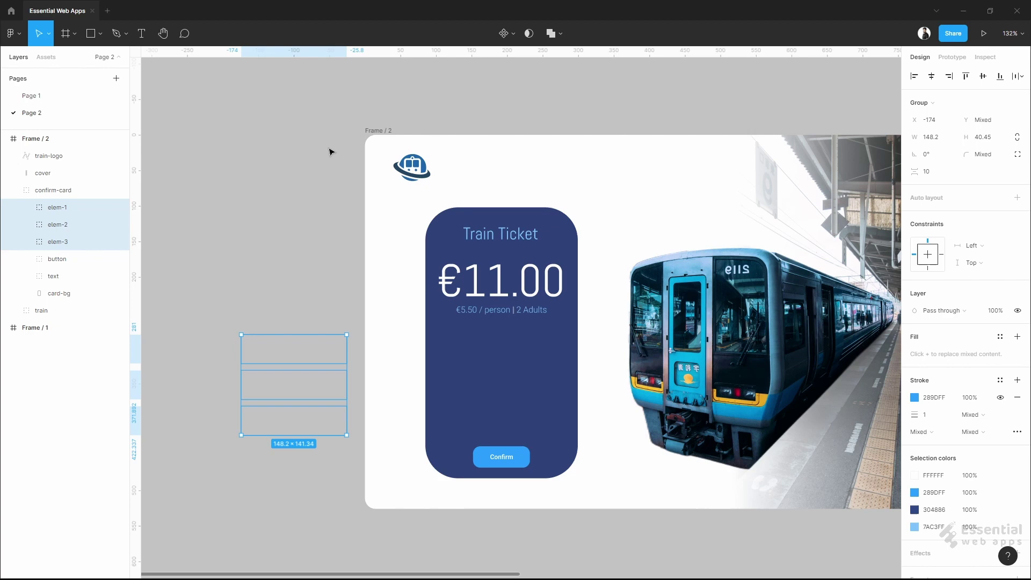
left_click(383, 134)
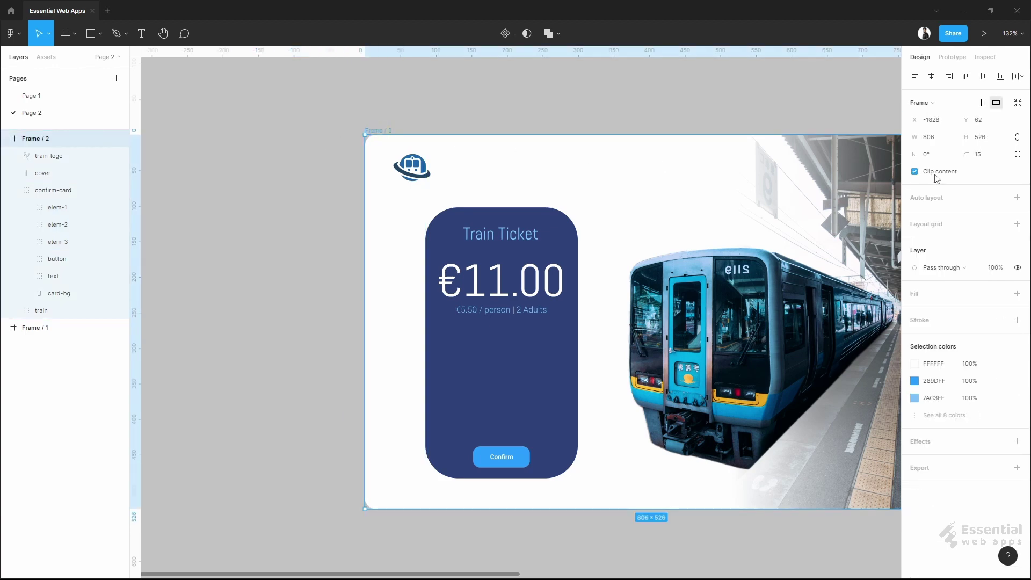
- Turn off Clip content on Frame / 2 and select elem-1 to elem-3
left_click(914, 172)
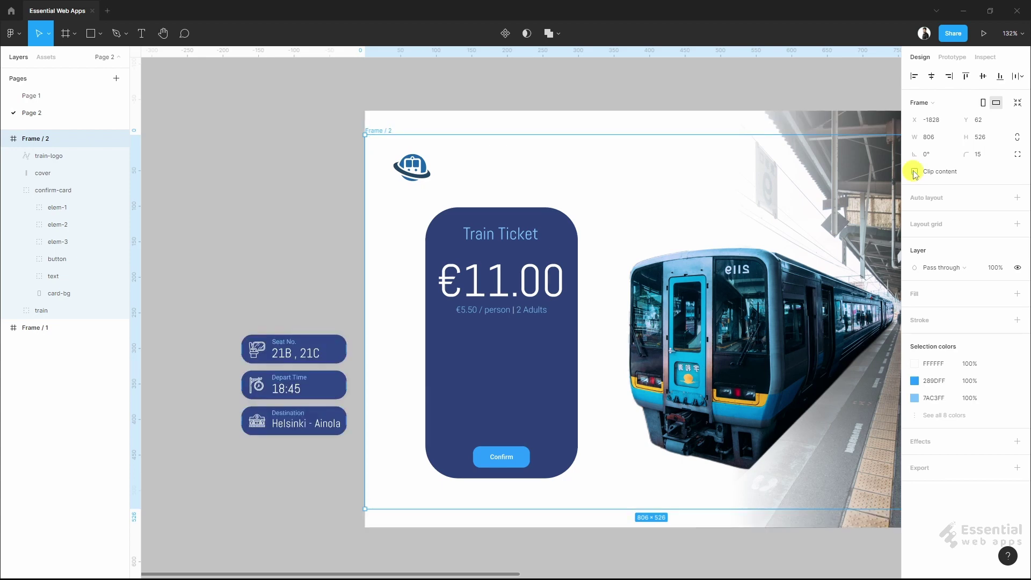
left_click(60, 203)
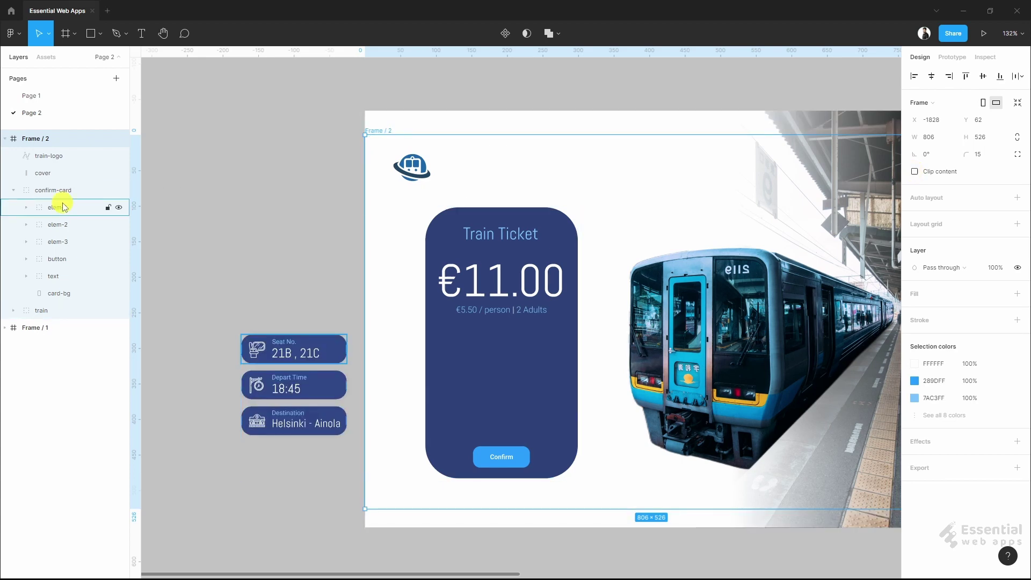
left_click(76, 226)
left_click(76, 241)
scroll(357, 437, "down", 2)
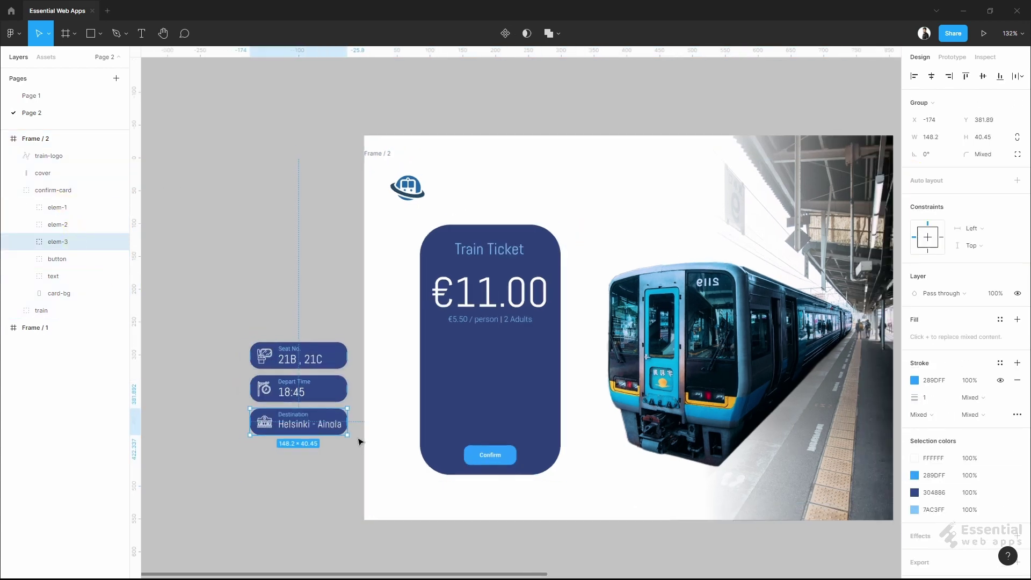
left_click_drag(269, 469, 550, 472)
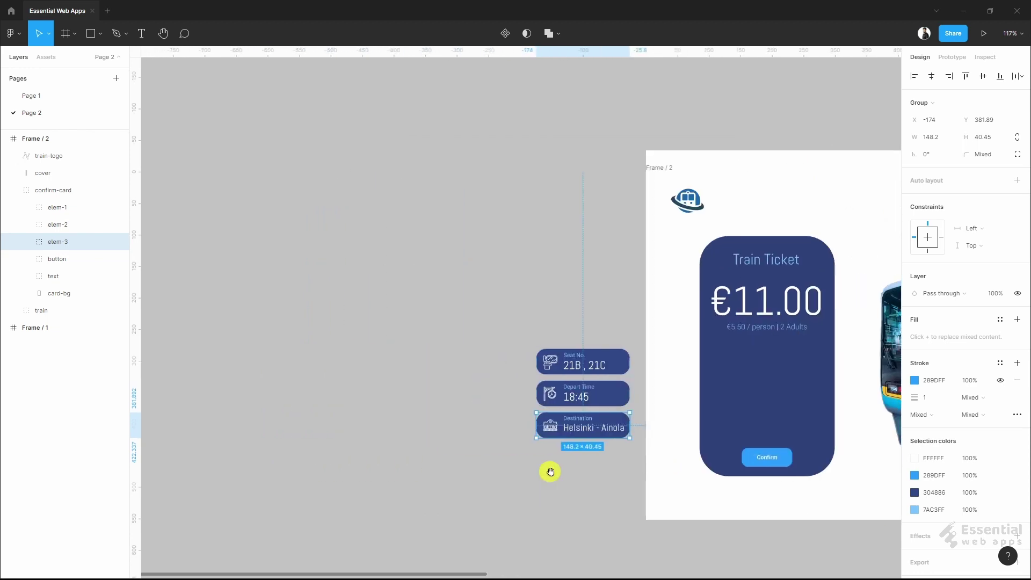
- Drag the three info cards far left of Frame / 2, to X -805
left_click(61, 208)
left_click(76, 239, "shift")
scroll(452, 406, "down", 1)
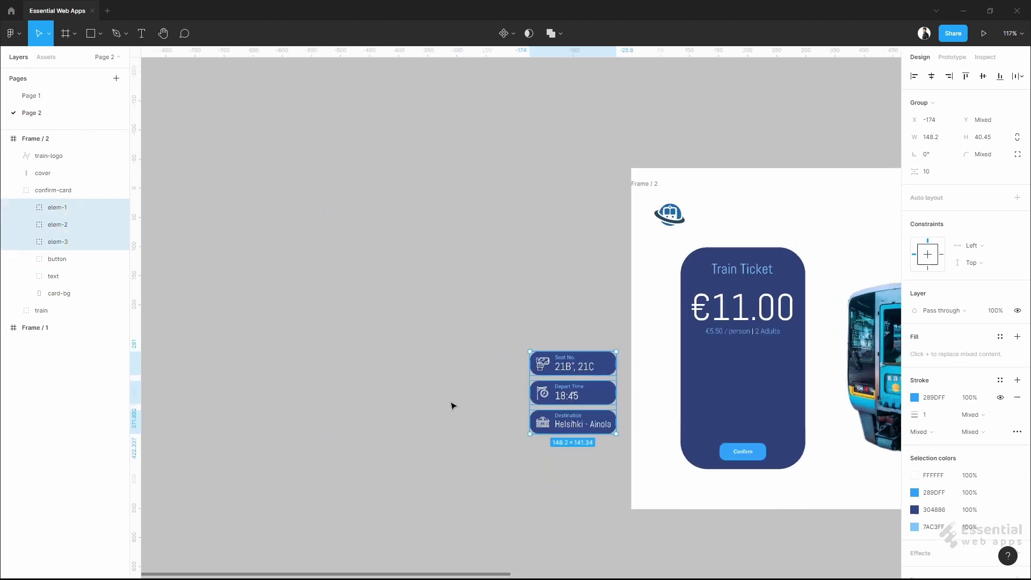
left_click_drag(451, 406, 665, 412)
left_click_drag(822, 386, 460, 390)
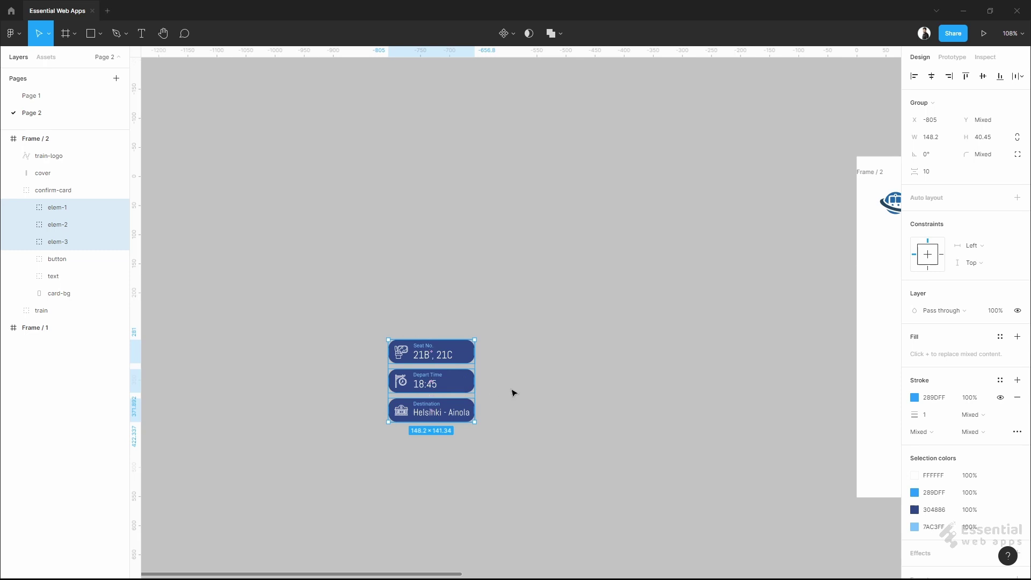
- Stagger the Depart Time and Destination cards progressively right into a diagonal
left_click(82, 227)
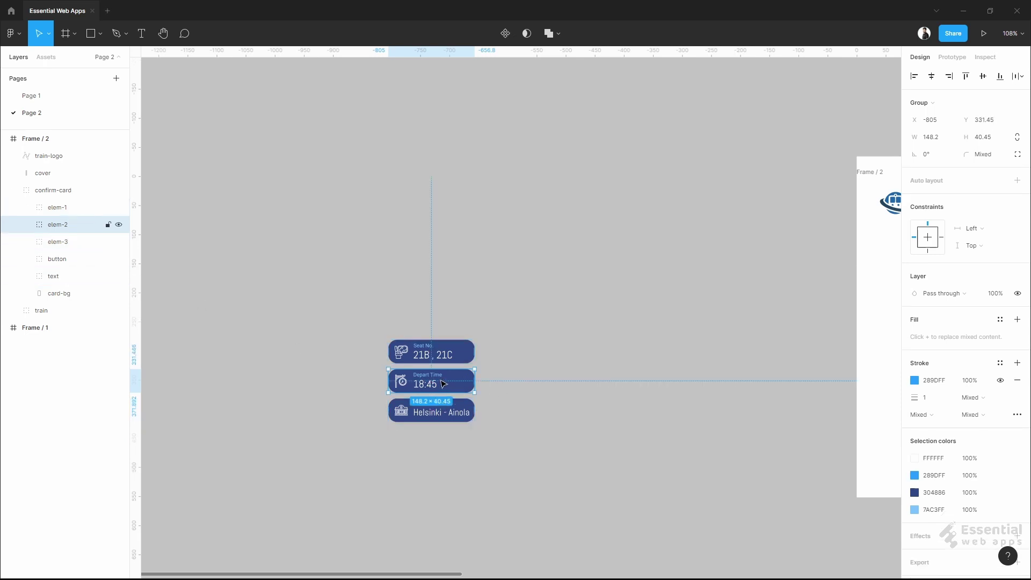
left_click_drag(452, 382, 538, 381)
left_click_drag(432, 410, 521, 413)
left_click(81, 208)
left_click(80, 242, "shift")
- Re-enable Clip content on Frame / 2, hiding the offset info cards
scroll(521, 412, "down", 3)
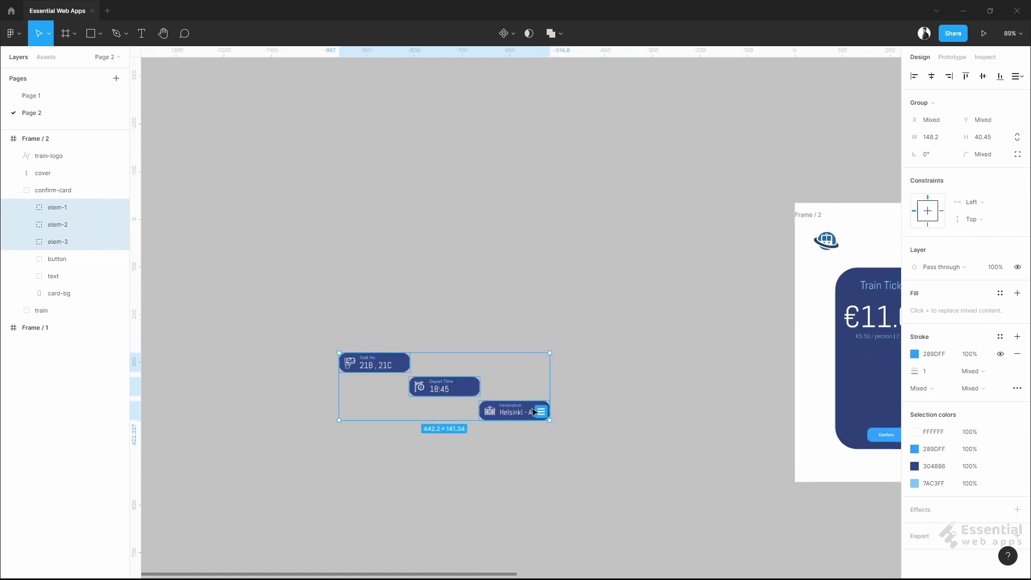
left_click_drag(623, 419, 325, 414)
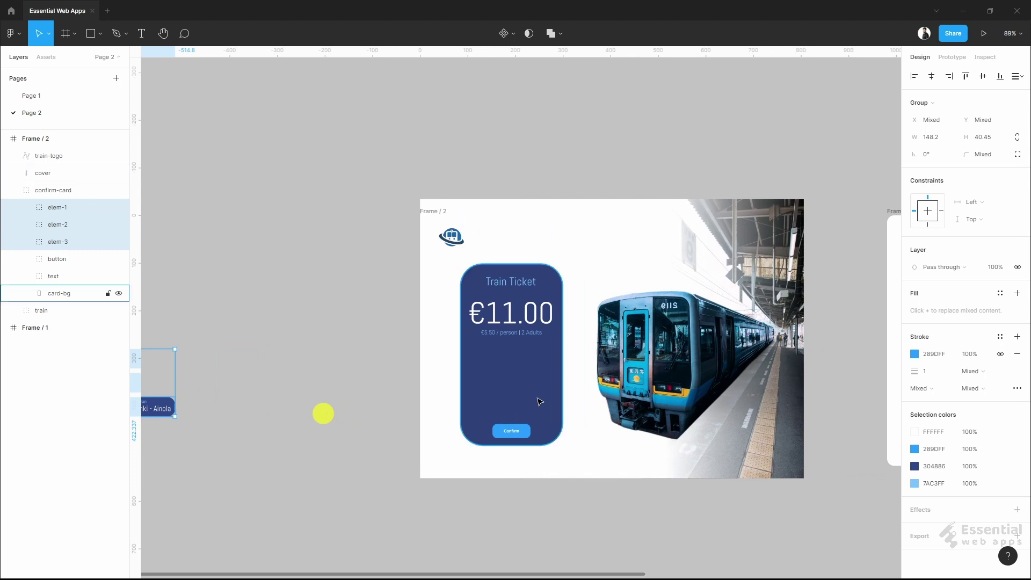
scroll(537, 397, "up", 3)
scroll(536, 399, "up", 1)
left_click_drag(612, 386, 542, 391)
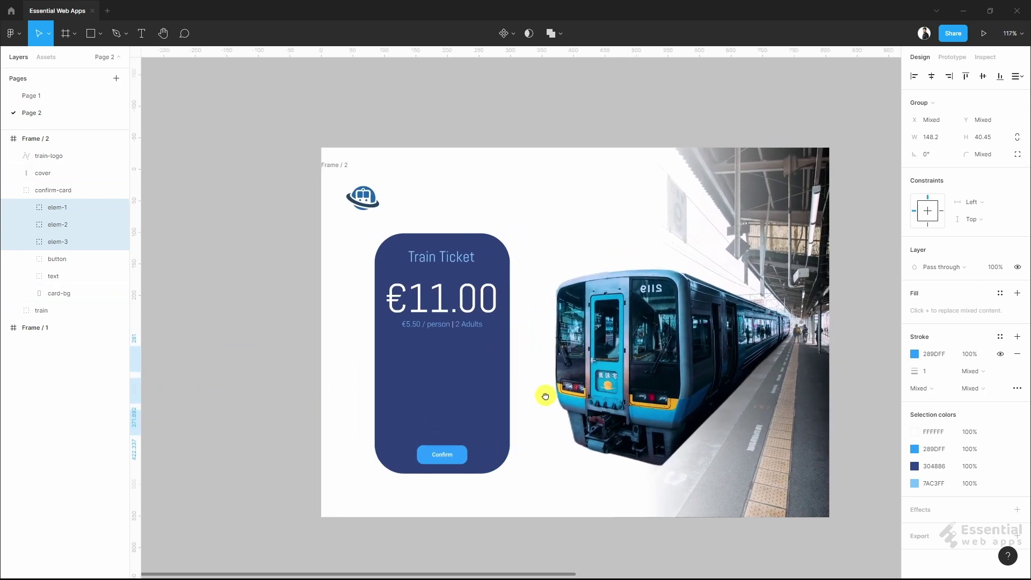
left_click(344, 167)
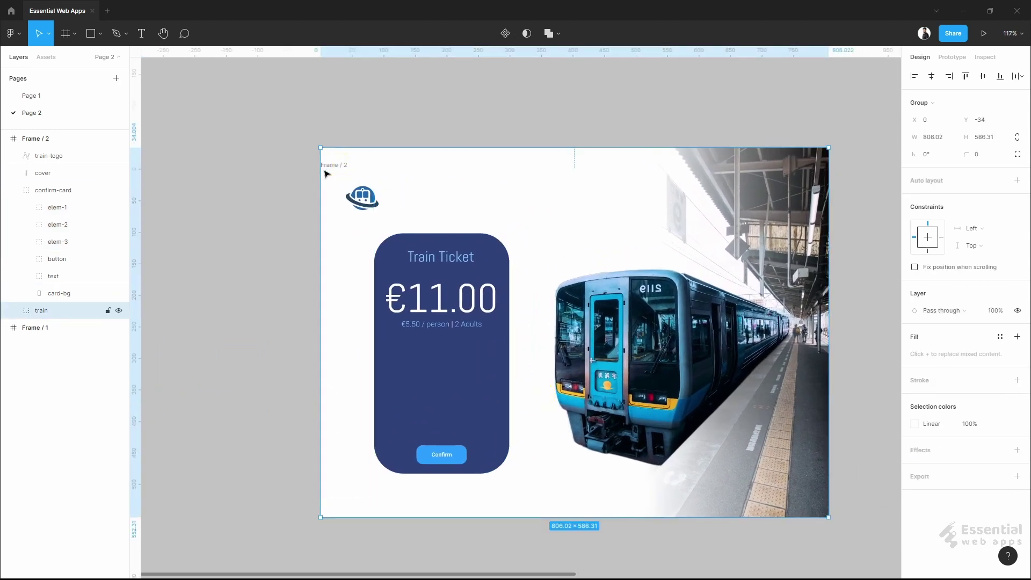
left_click(51, 140)
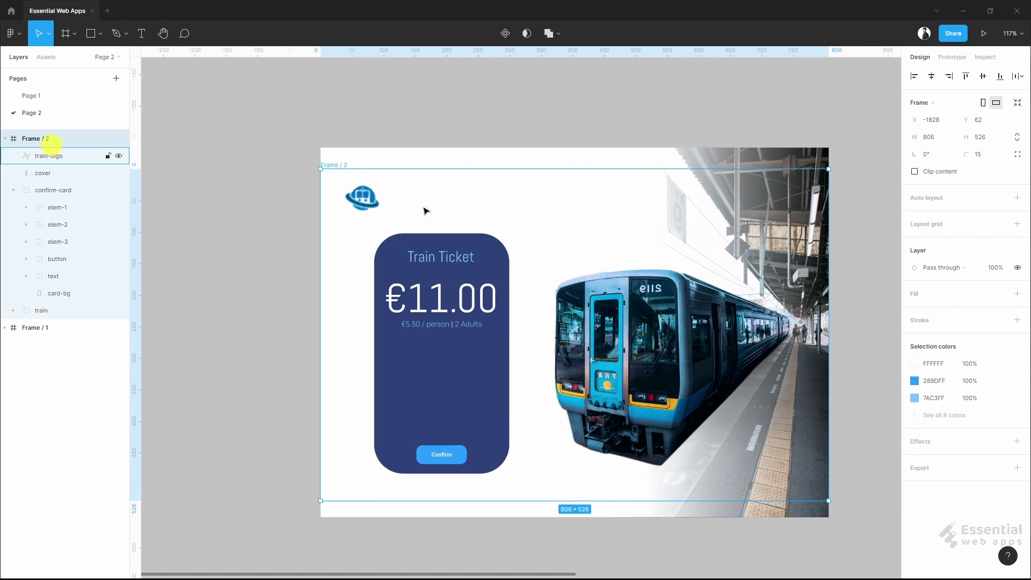
left_click(914, 171)
- Shrink card-bg to a 214×74 pill and move it up above the frame
left_click_drag(632, 349, 598, 359)
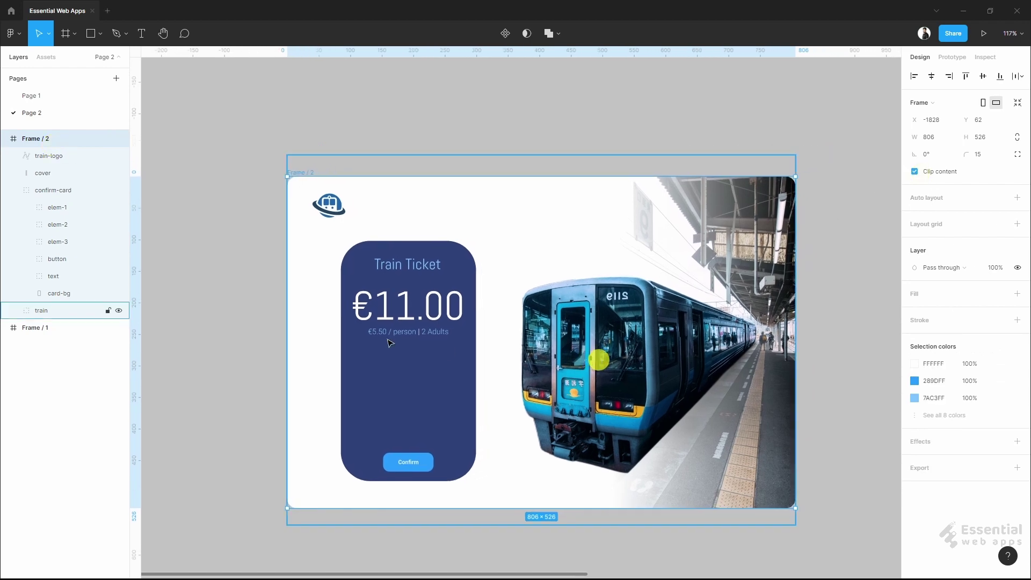
left_click(59, 297)
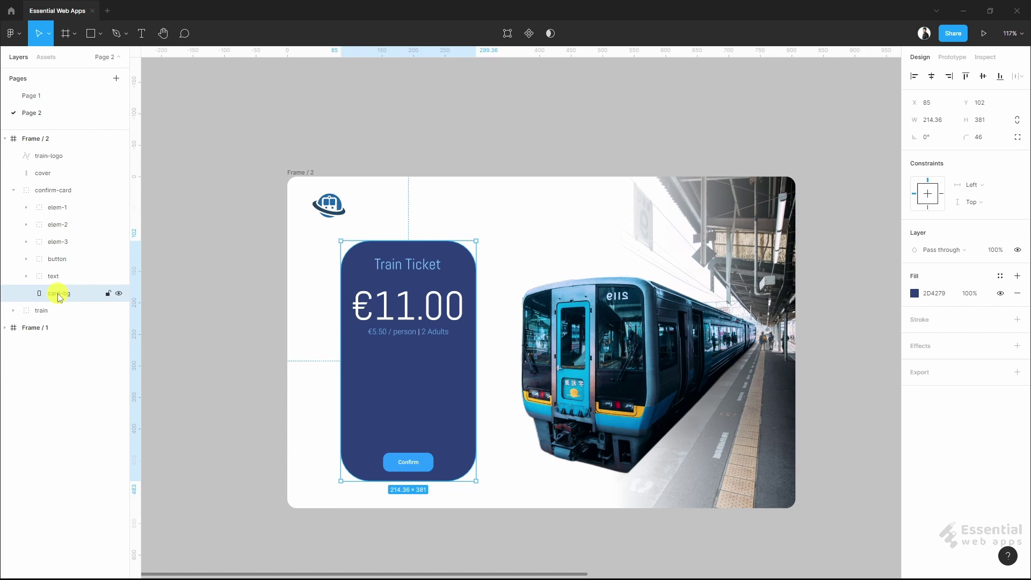
left_click_drag(427, 482, 449, 287)
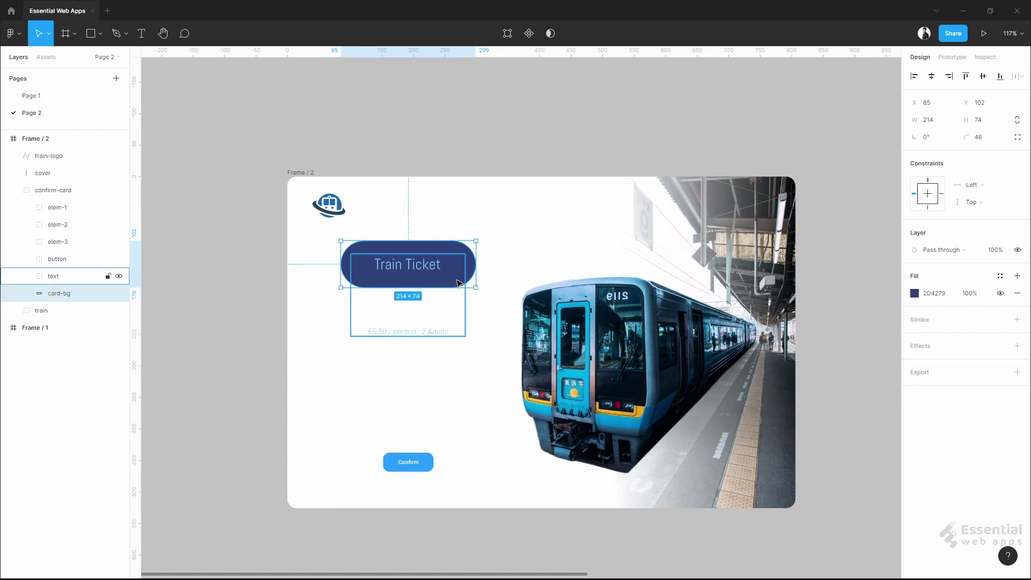
key("shift+Up")
key("shift+Up")
key("shift+Up")
key("shift+Up")
key("shift+Up")
key("shift+Up")
key("shift+Up")
key("shift+Up")
key("shift+Up")
key("shift+Up")
key("shift+Up")
key("shift+Up")
key("shift+Up")
key("shift+Up")
key("shift+Up")
key("shift+Up")
key("shift+Up")
key("shift+Up")
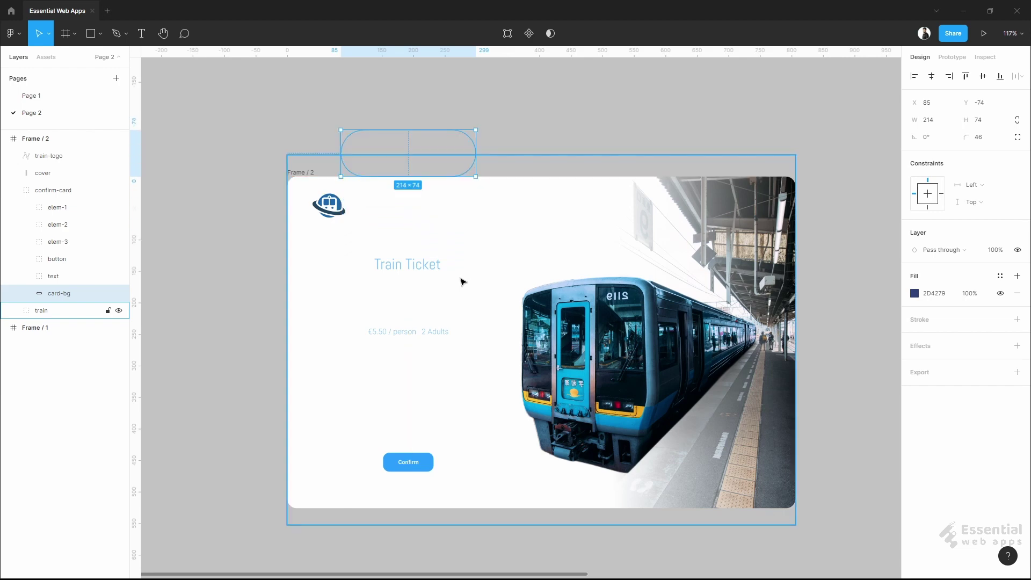
- Move the Confirm button down below Frame / 2's bottom edge
left_click(432, 473)
key("shift+Down")
key("shift+Down")
key("shift+Down")
key("shift+Down")
key("shift+Down")
key("shift+Down")
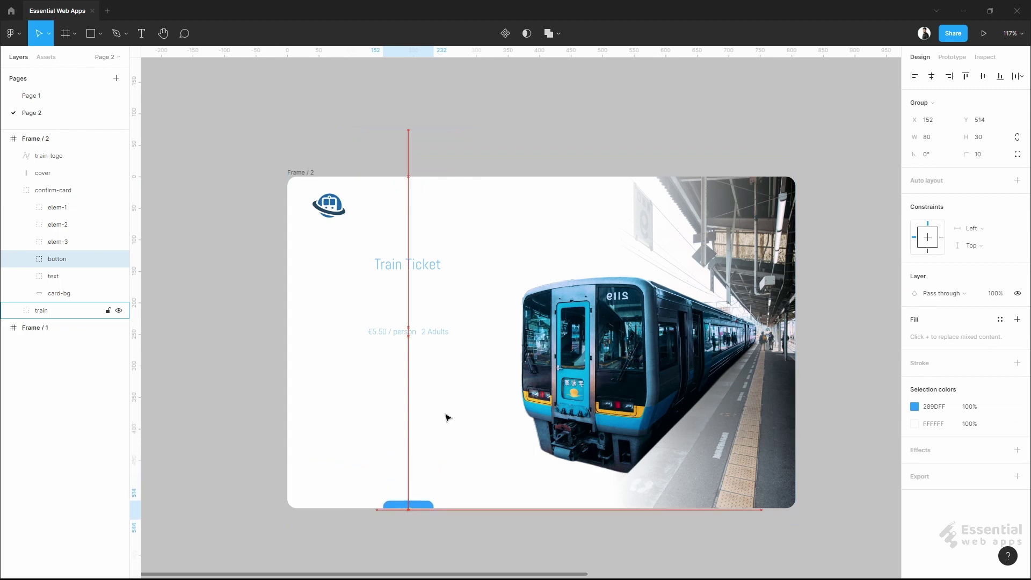
key("shift+Down")
key("shift+Down")
key("shift+Down")
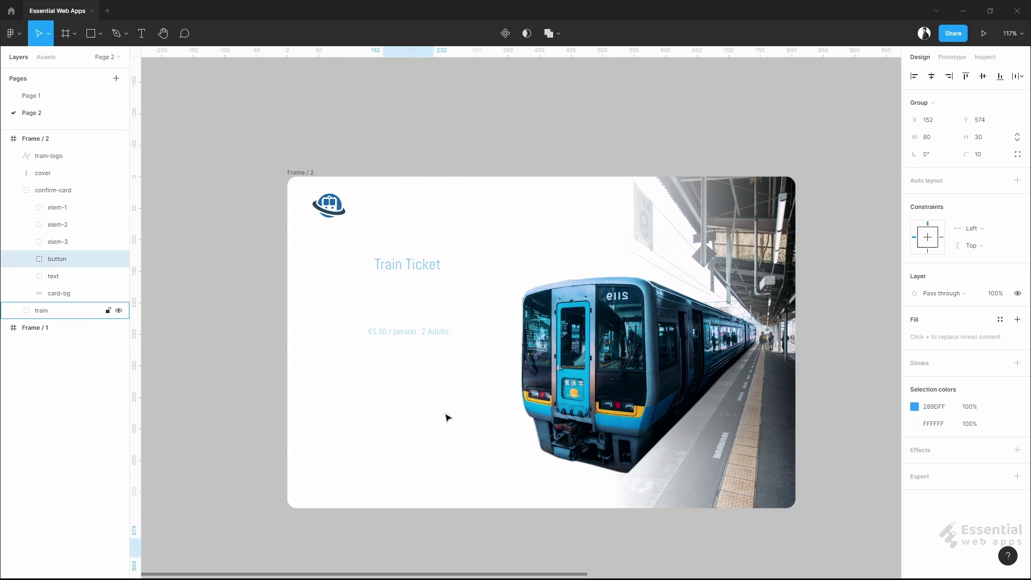
key("Down")
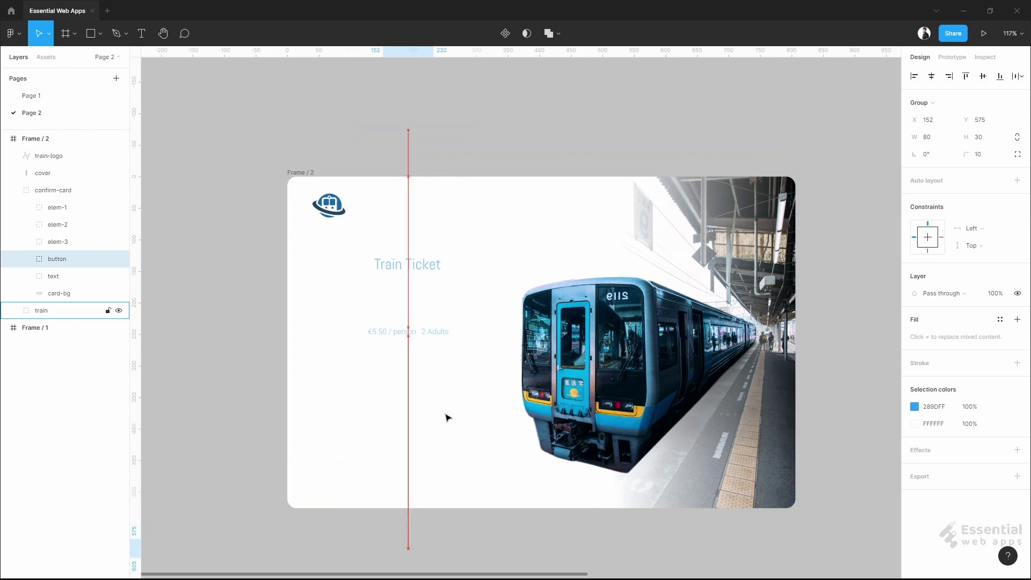
- Set the Train Ticket text group's opacity to 0%
left_click(81, 281)
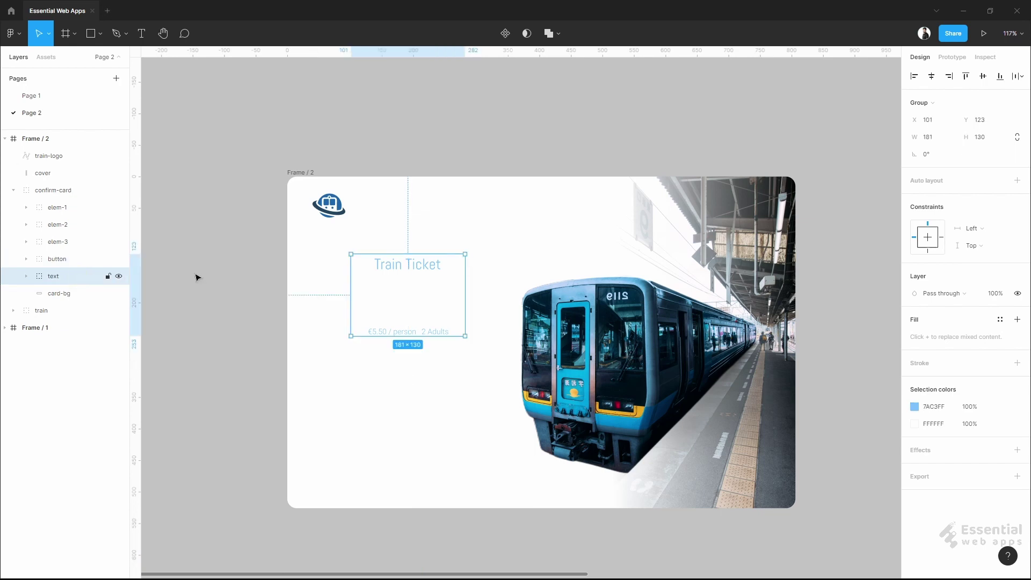
type("0")
left_click(992, 276)
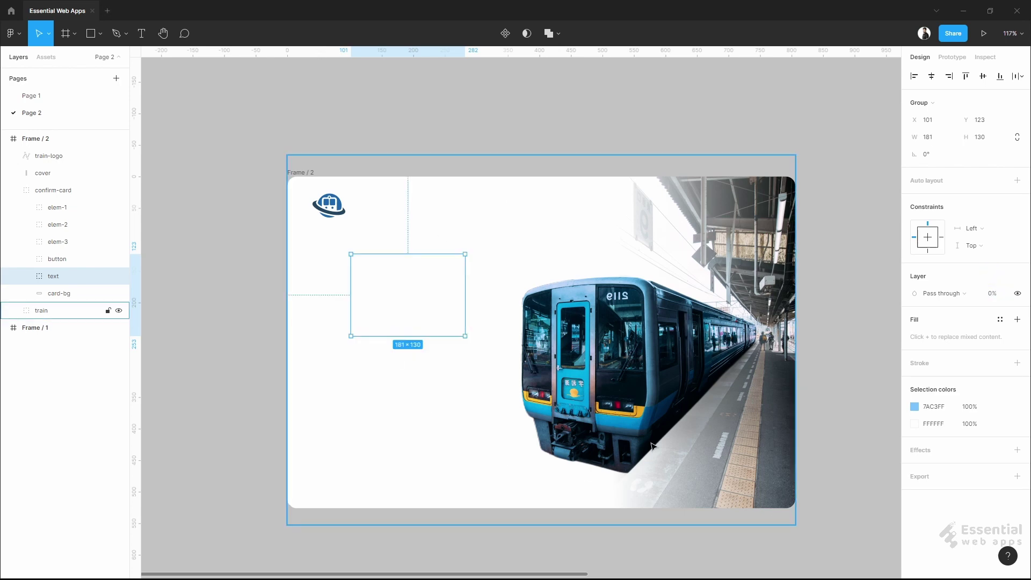
scroll(432, 366, "down", 5)
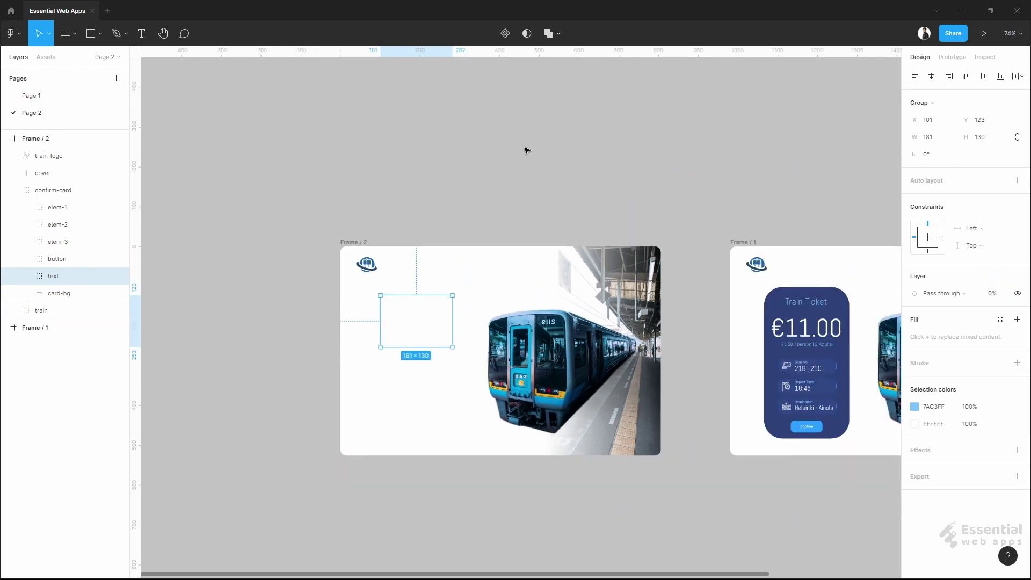
left_click(525, 148)
- In Frame / 3's train group, nudge the bottom train photo right toward X 823
scroll(669, 267, "down", 3)
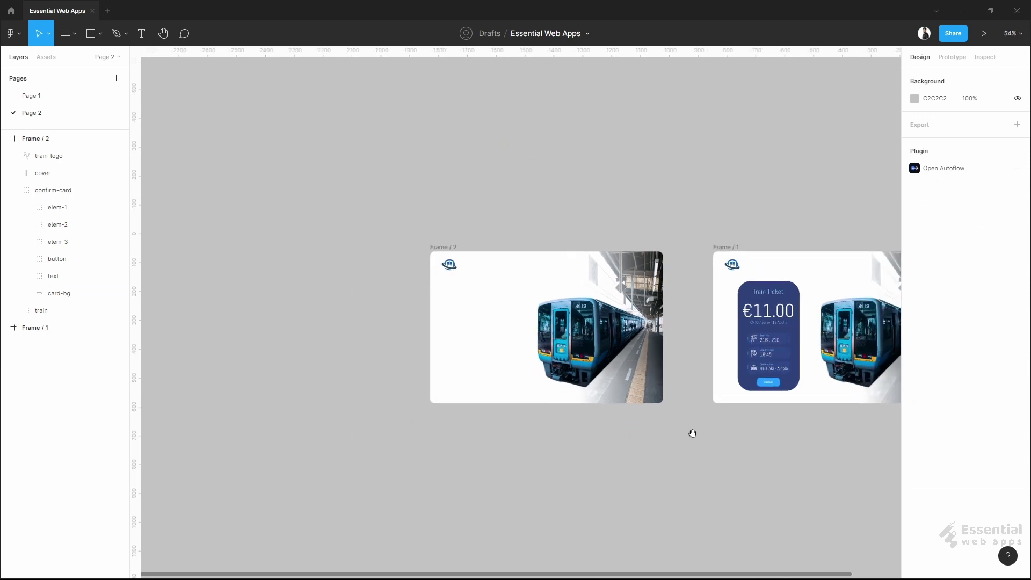
left_click_drag(692, 432, 584, 383)
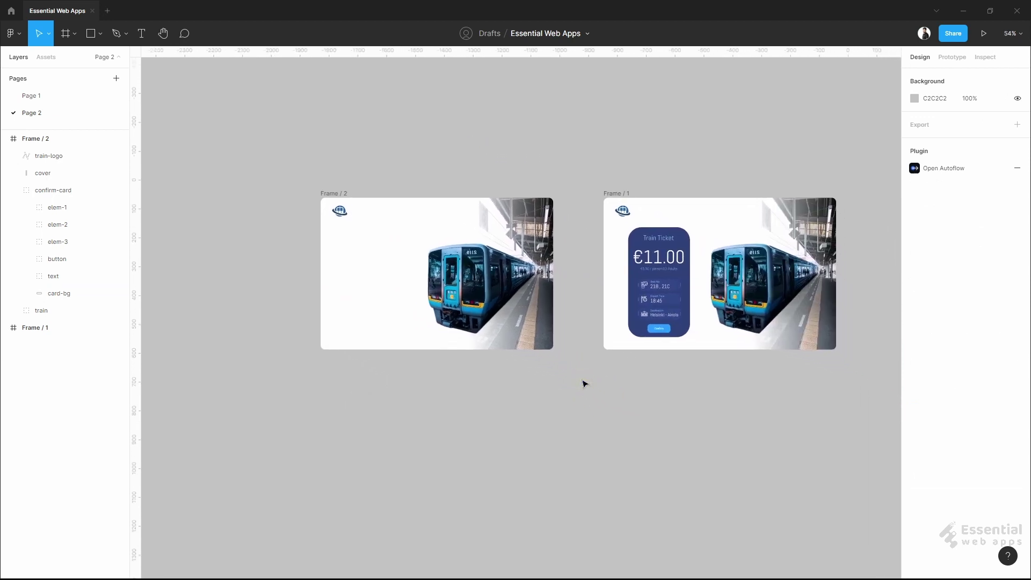
scroll(584, 383, "down", 3)
left_click_drag(334, 112, 333, 328)
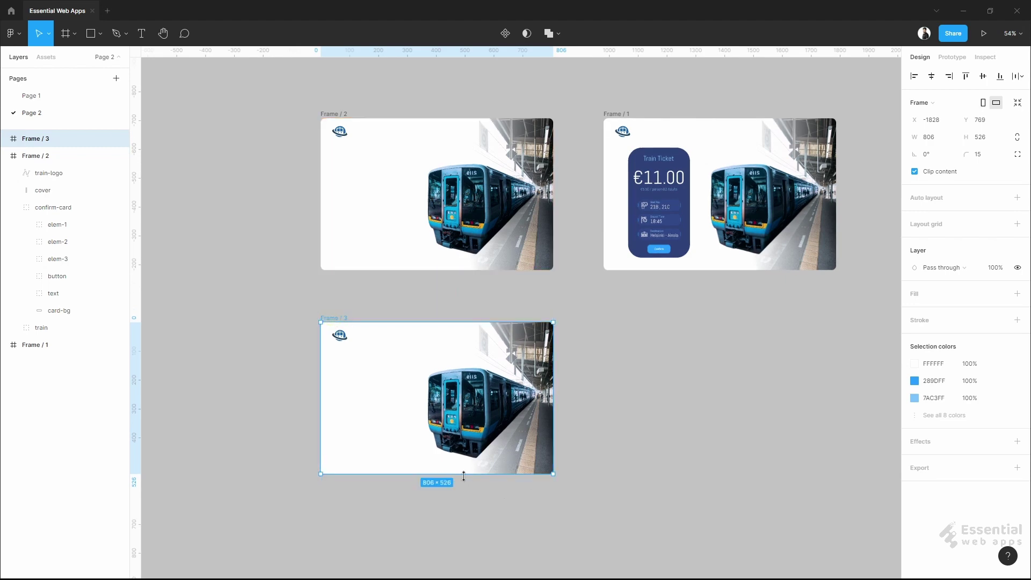
scroll(464, 475, "up", 5)
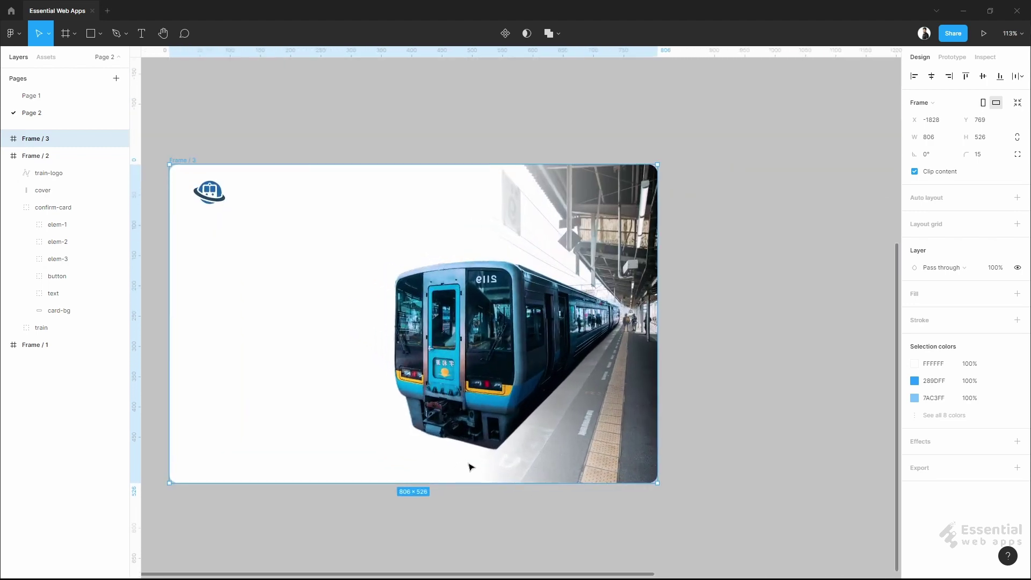
scroll(504, 465, "left", 3)
scroll(504, 465, "up", 1)
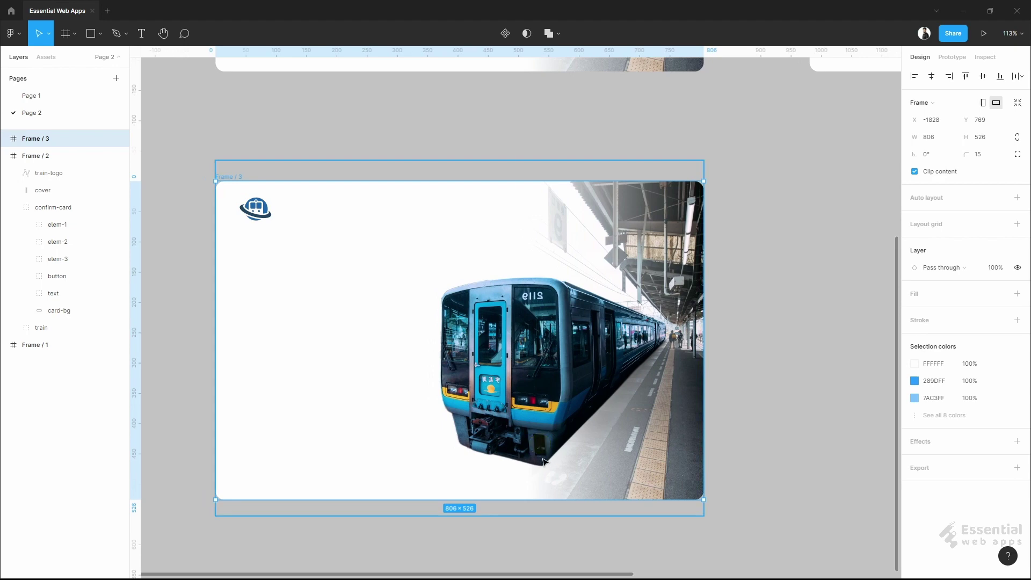
left_click(5, 156)
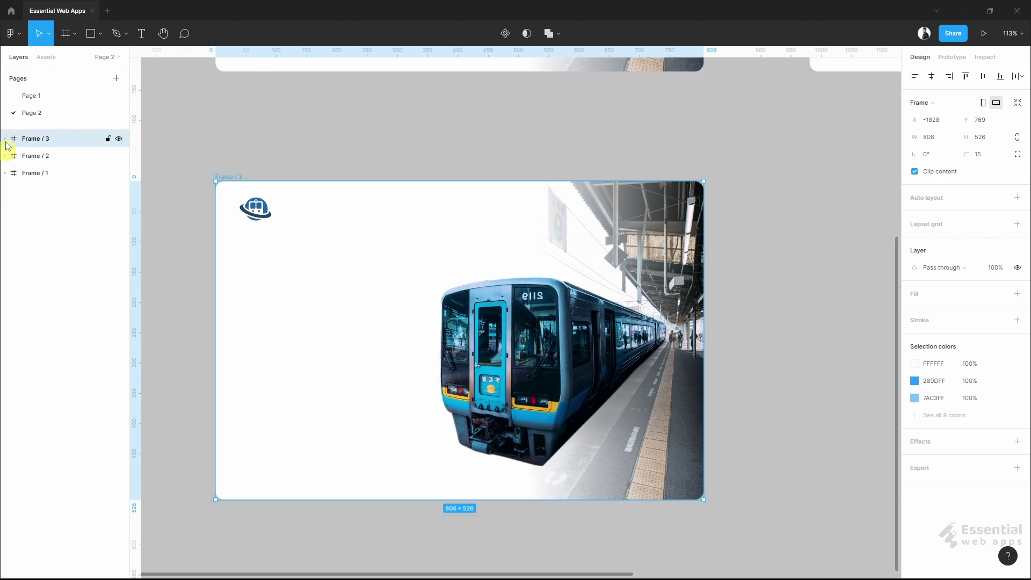
left_click(5, 138)
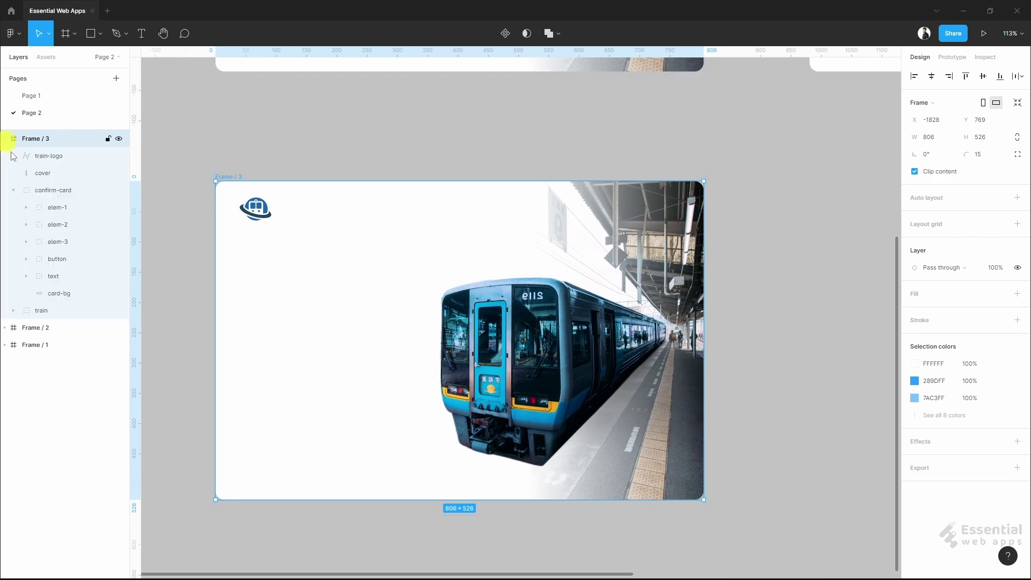
left_click(14, 311)
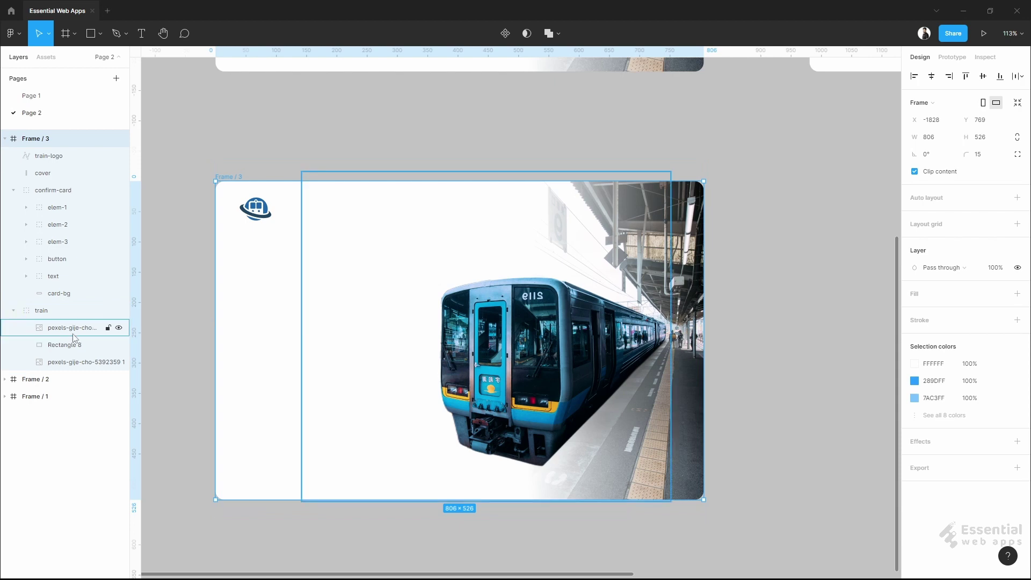
left_click(74, 361)
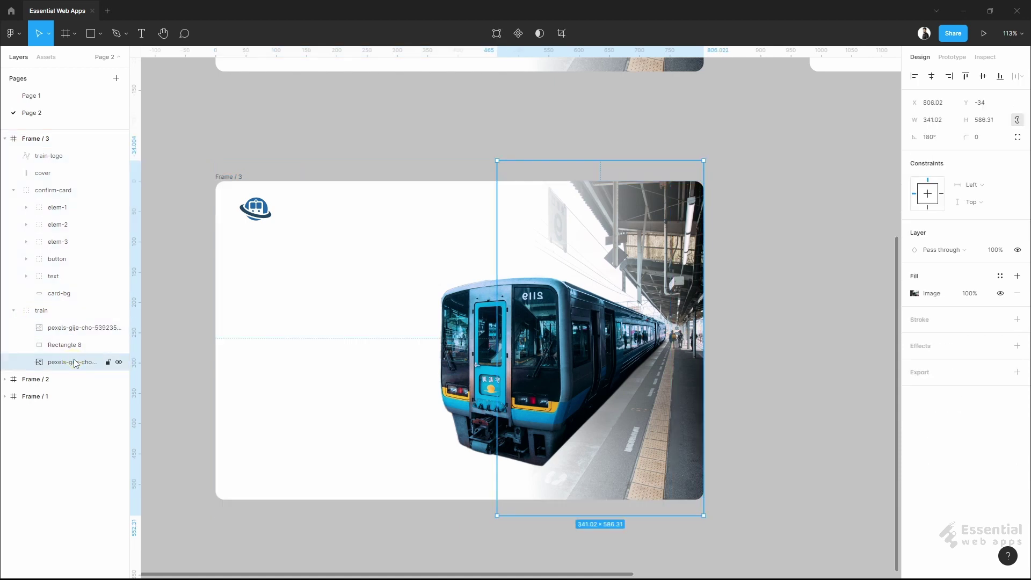
key("shift+Right")
key("shift+Right")
key("shift+Right")
key("shift+Right")
key("shift+Right")
key("shift+Right")
key("Right")
key("Right")
key("Right")
key("Right")
key("Right")
key("Right")
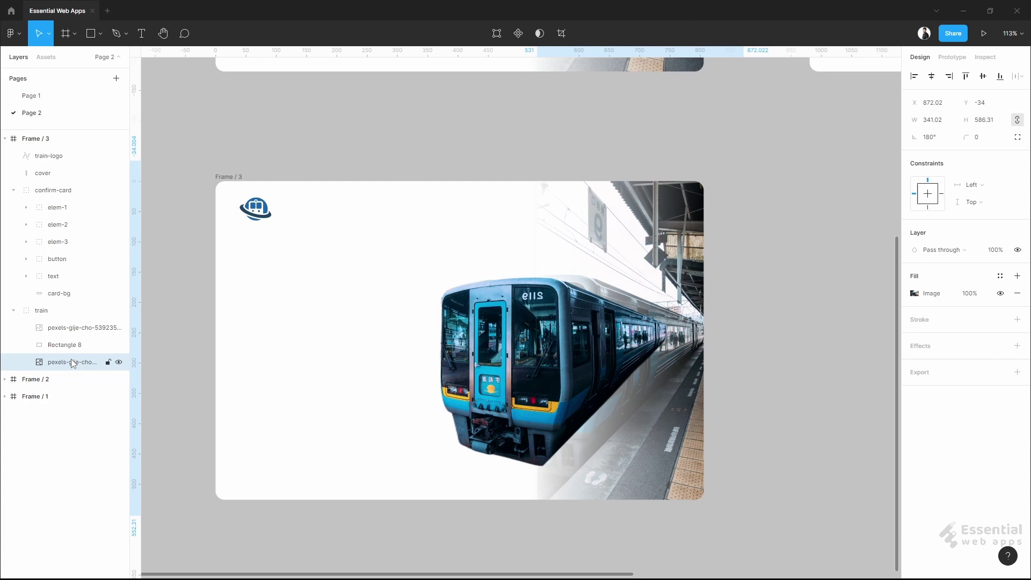
- Widen Rectangle 8 to about 920 and flip the top train photo horizontally
left_click(68, 349)
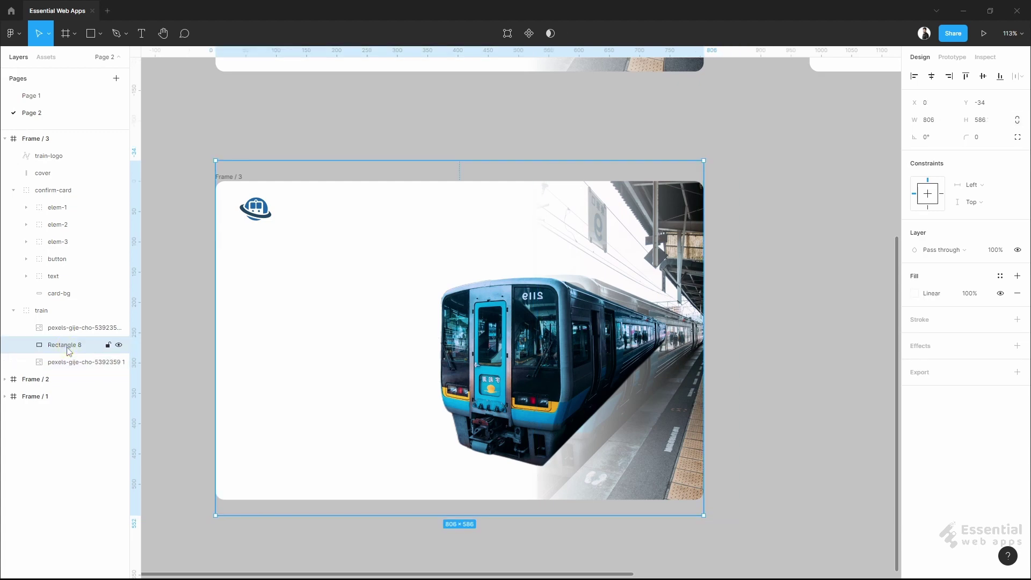
left_click_drag(705, 312, 773, 317)
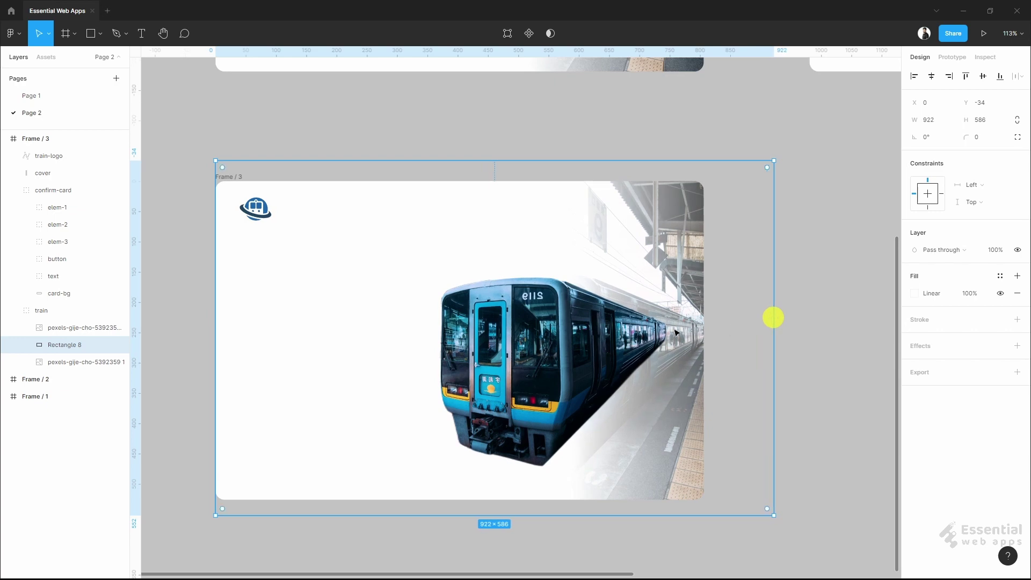
left_click(69, 329)
key("shift+h")
key("Right")
key("Right")
key("Right")
key("Right")
key("Right")
key("Right")
key("Right")
key("Right")
key("Right")
key("Right")
key("Right")
key("Right")
key("Right")
key("Right")
key("Right")
key("Right")
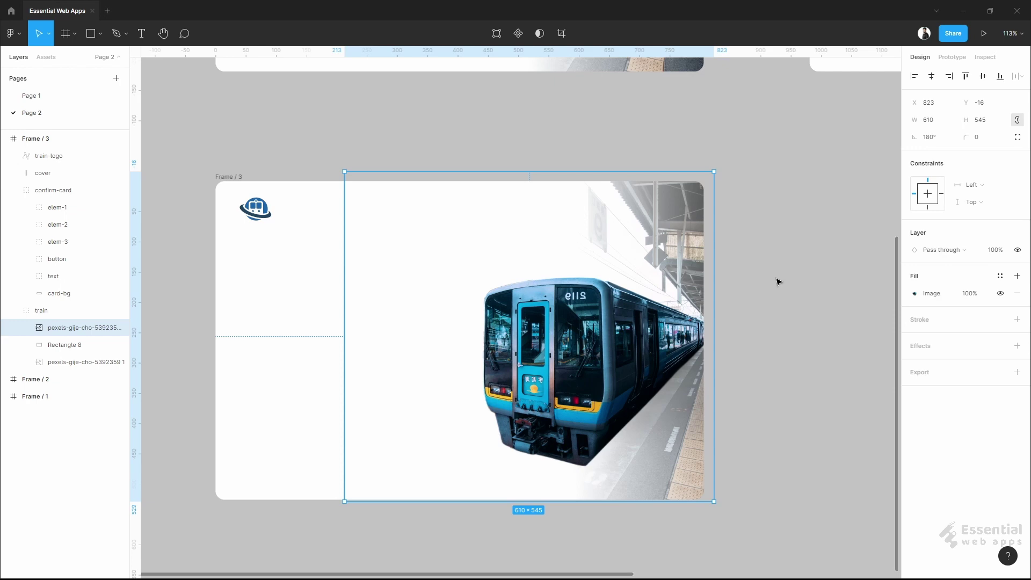
left_click(777, 280)
scroll(775, 290, "down", 5)
left_click_drag(712, 321, 546, 382)
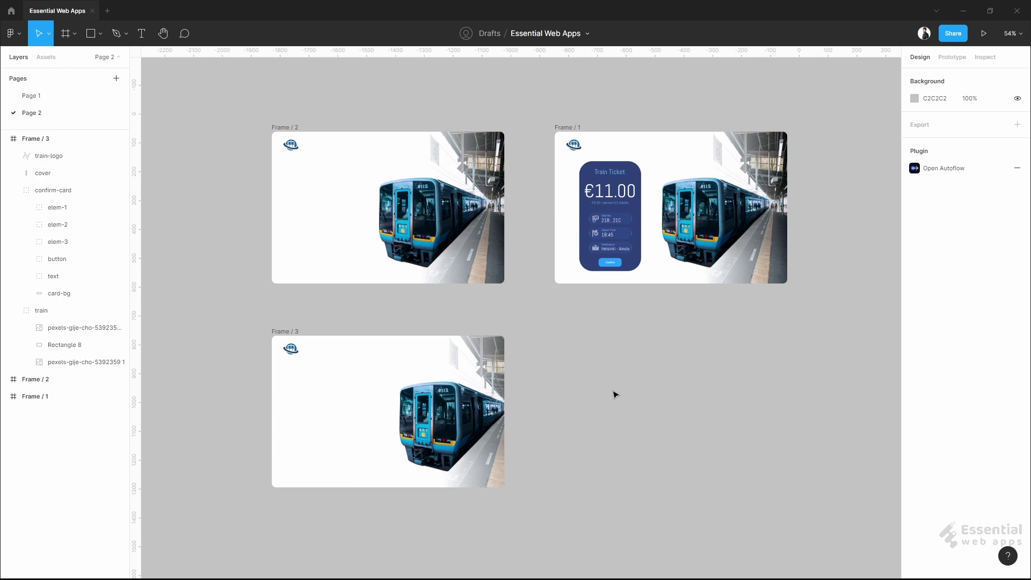
- In prototype mode, connect Frame / 3's train group to Frame / 2, starting Flow 1
left_click(948, 60)
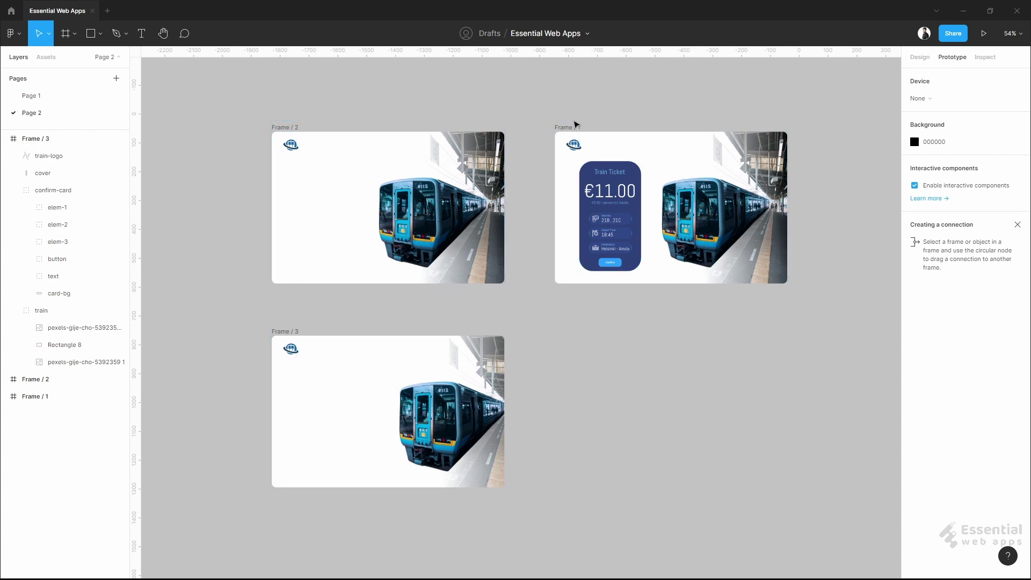
left_click(572, 129)
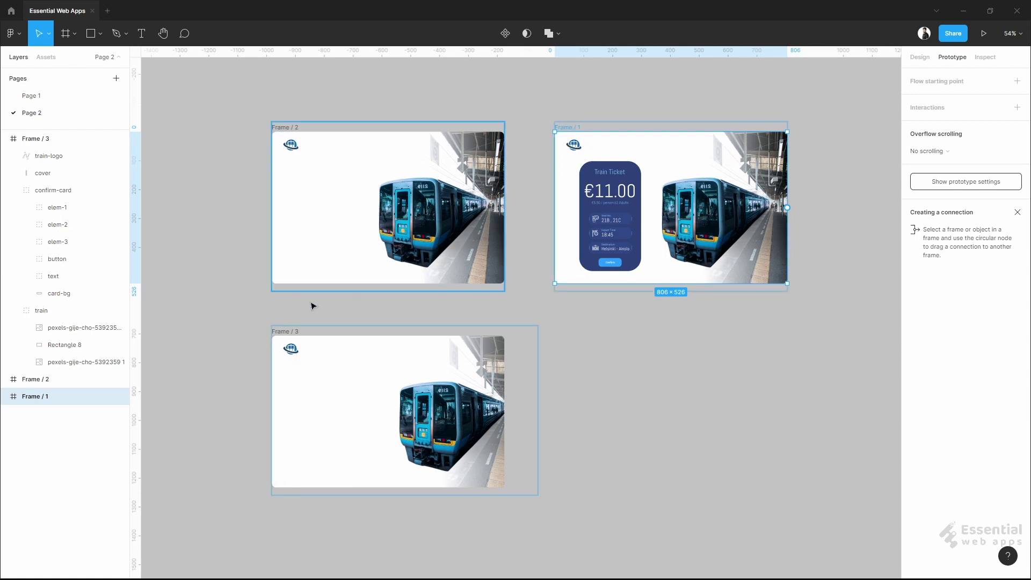
left_click(286, 333)
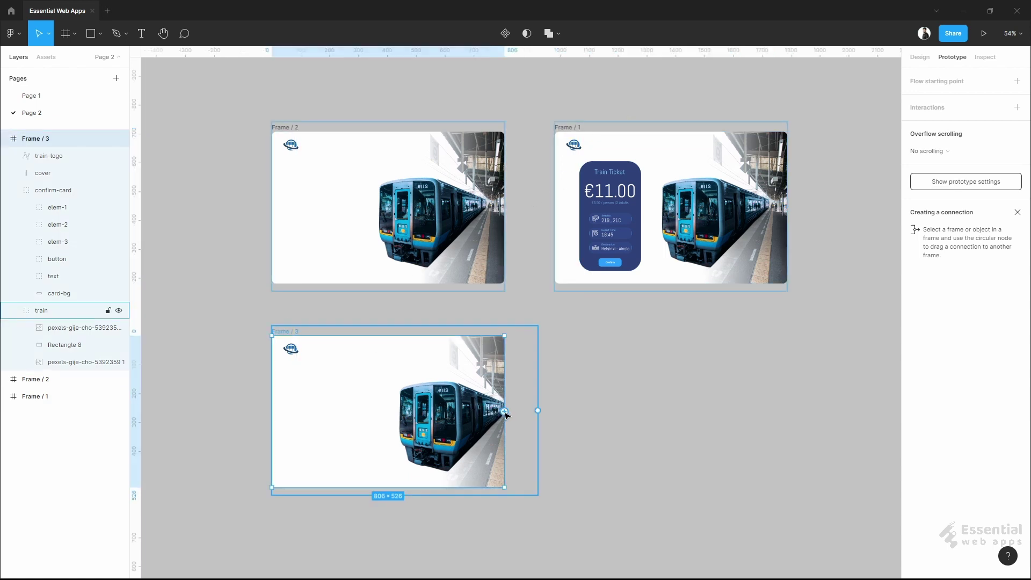
left_click_drag(537, 410, 467, 263)
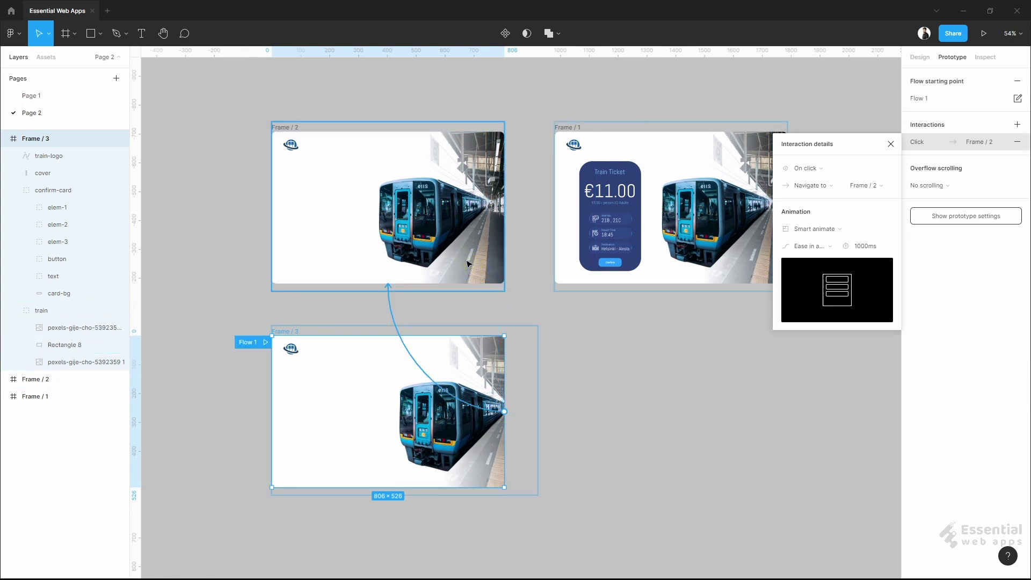
- Set the Frame / 3 interaction to After delay, keeping Smart animate, Ease in and out, 1000ms
left_click(835, 171)
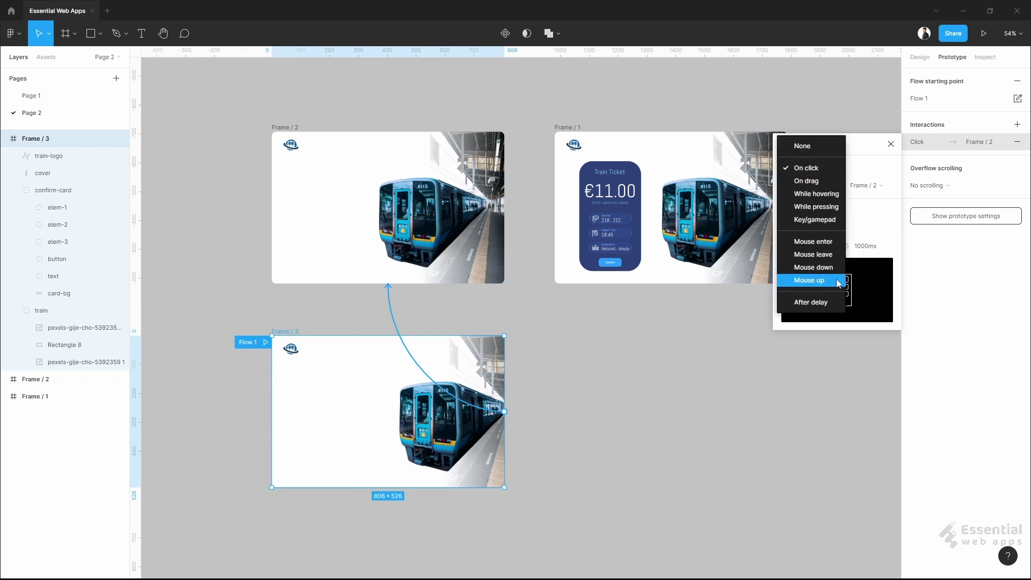
left_click(829, 302)
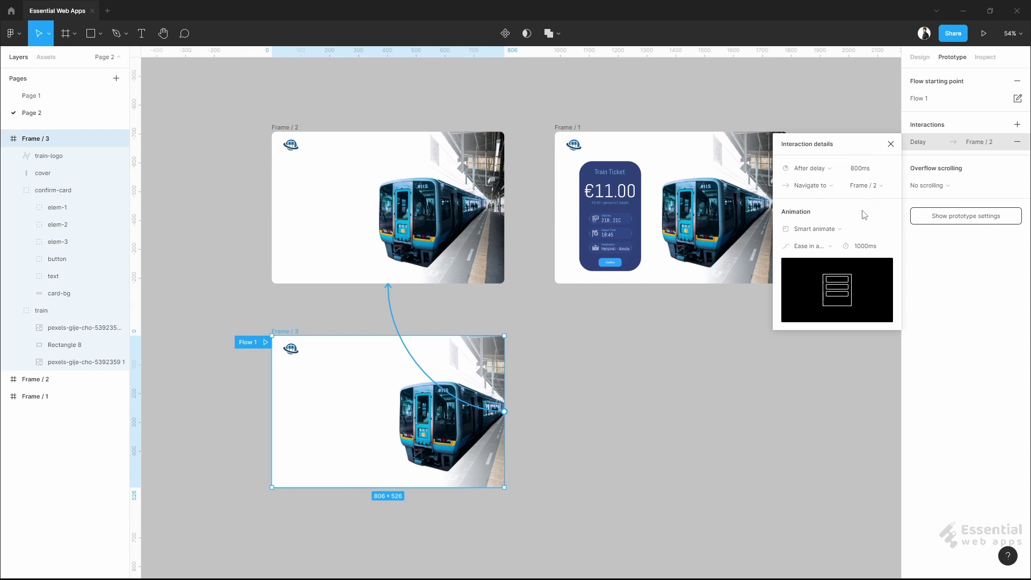
left_click(840, 227)
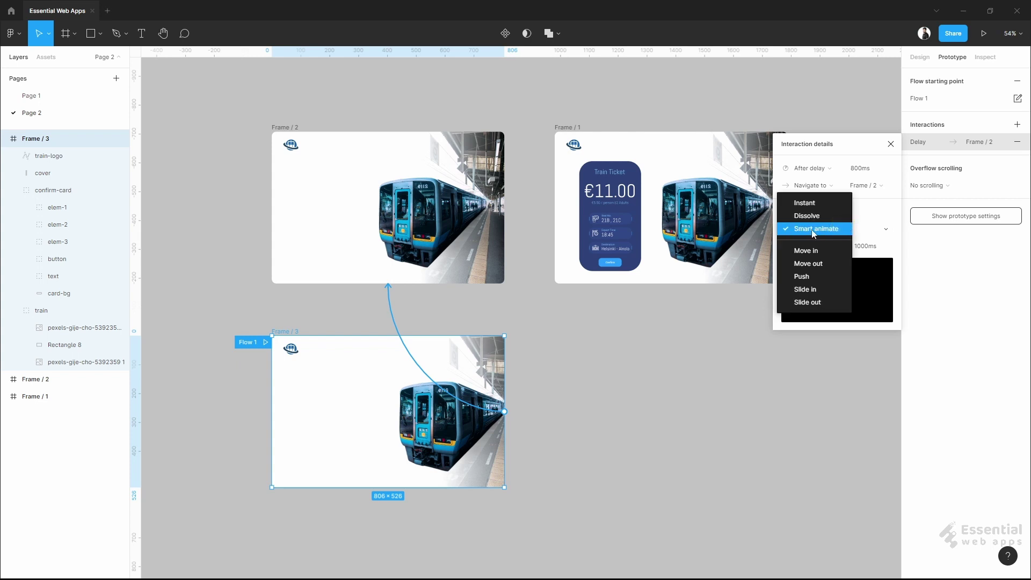
left_click(832, 230)
left_click(826, 246)
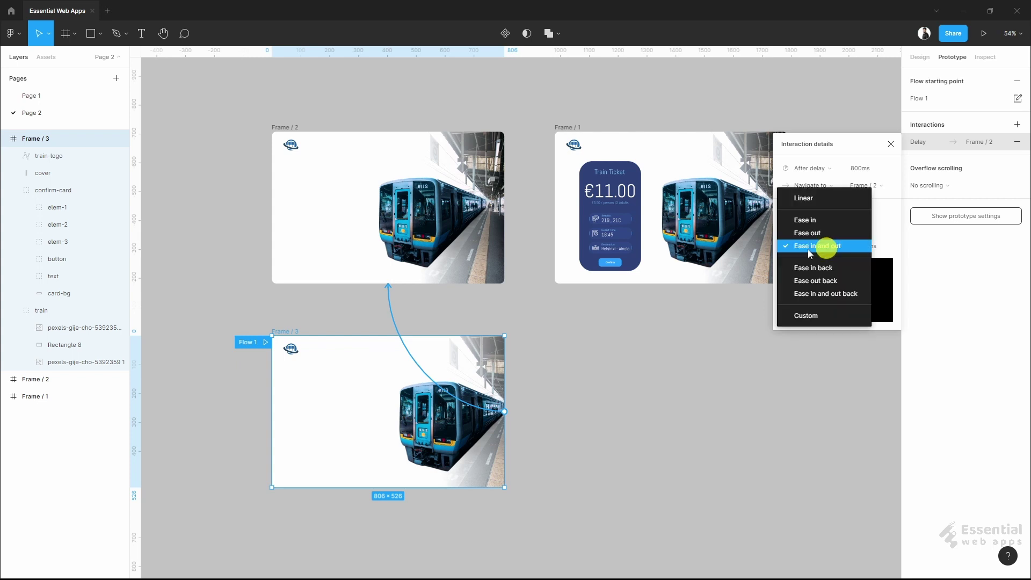
left_click(850, 247)
left_click(857, 250)
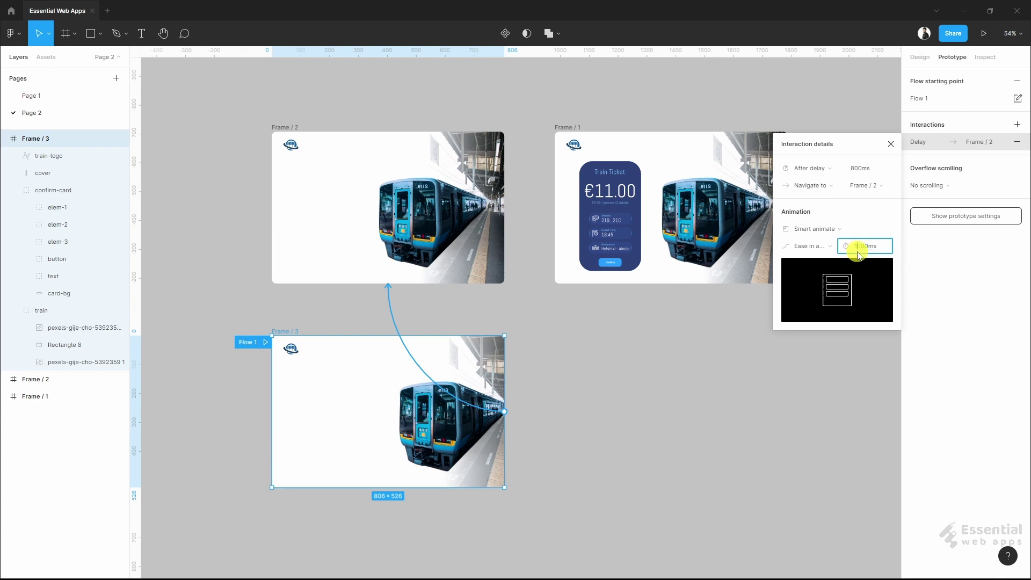
left_click(898, 249)
- Link Frame / 2 to Frame / 1 with an After delay 500ms trigger
left_click(284, 128)
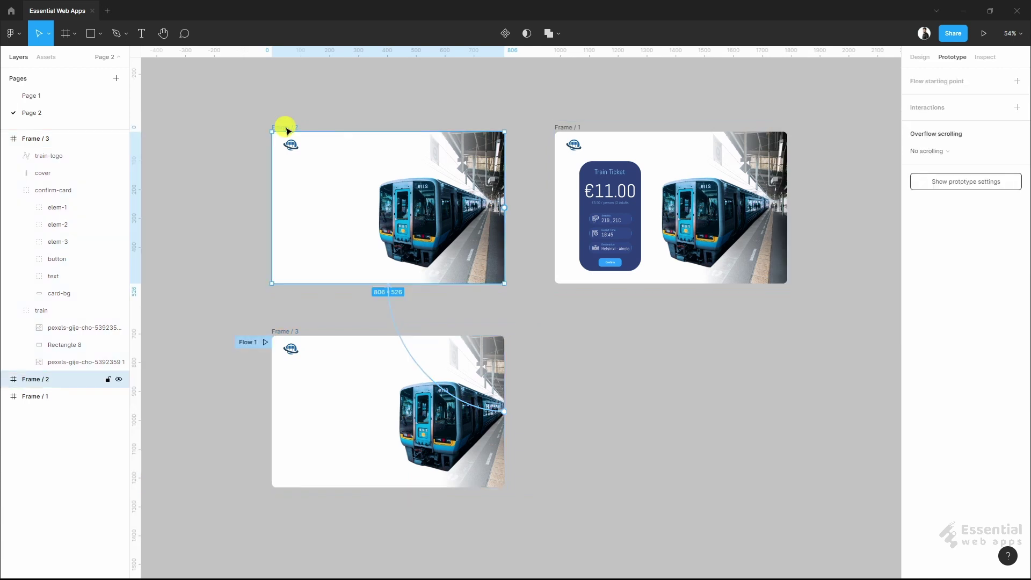
left_click_drag(505, 211, 654, 253)
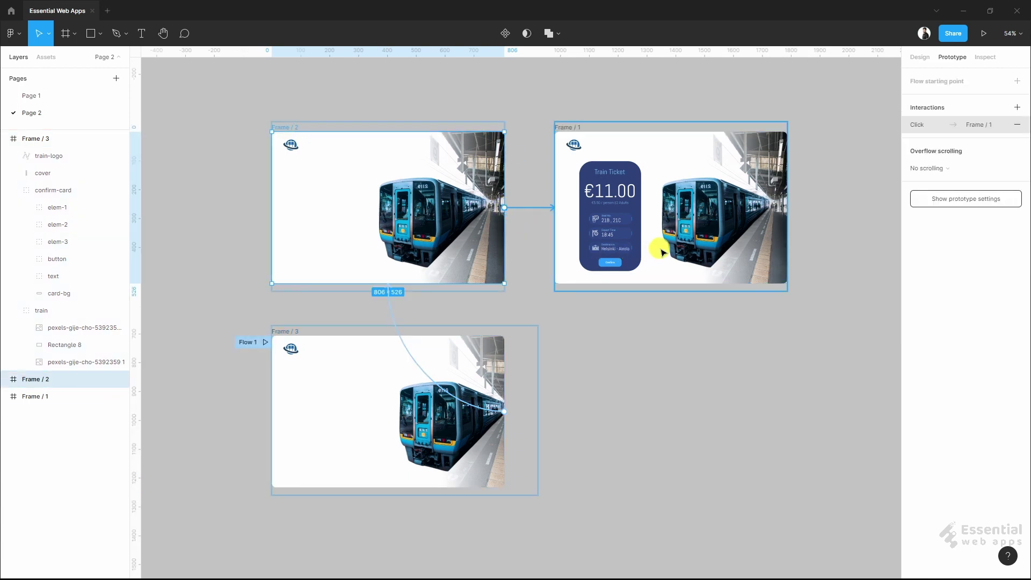
left_click(808, 151)
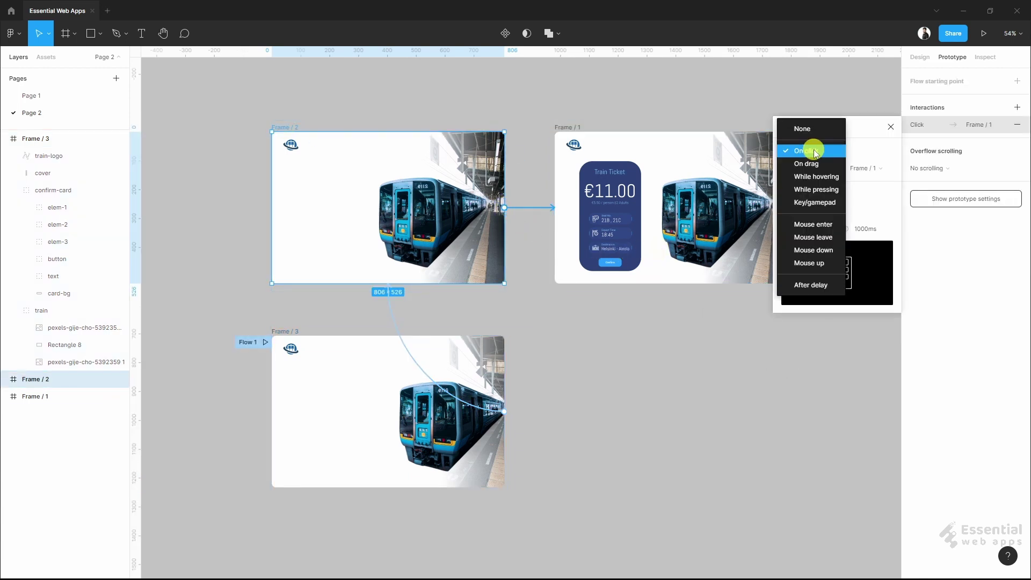
left_click(821, 287)
left_click(857, 152)
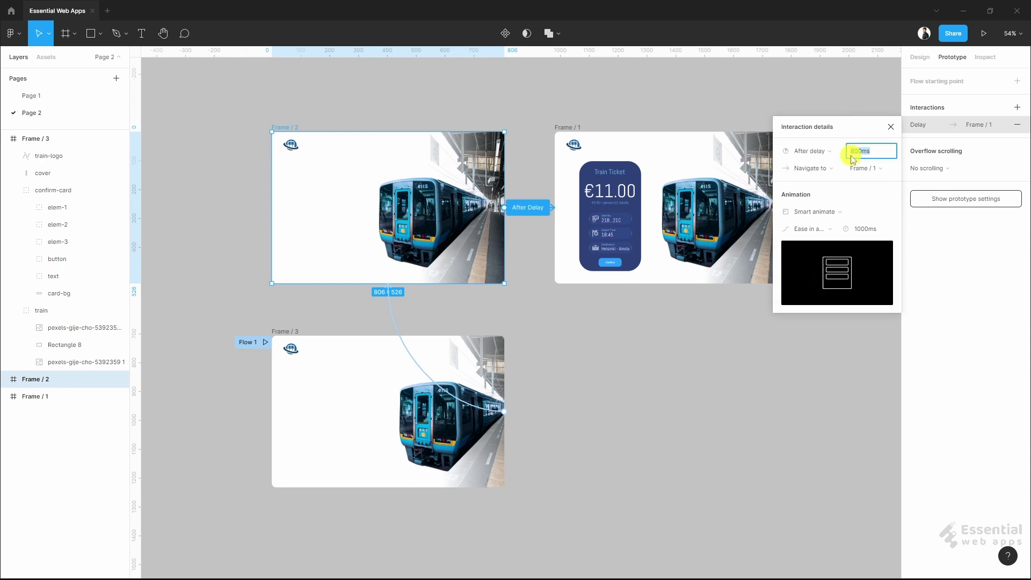
key("Right")
key("Left")
key("Left")
key("Return")
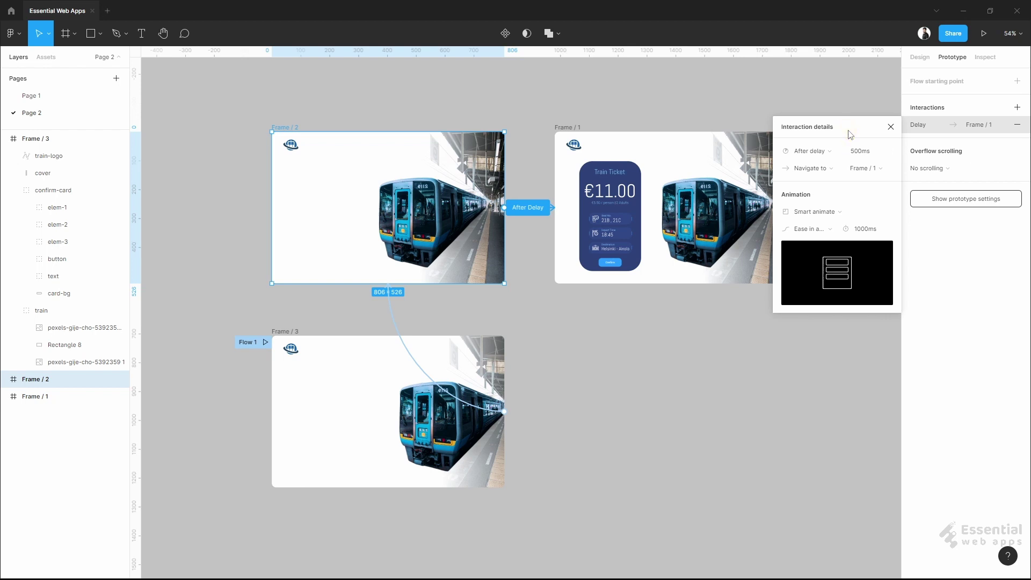
- Keep Smart animate, Ease in and out and 1000ms for this transition
left_click(851, 215)
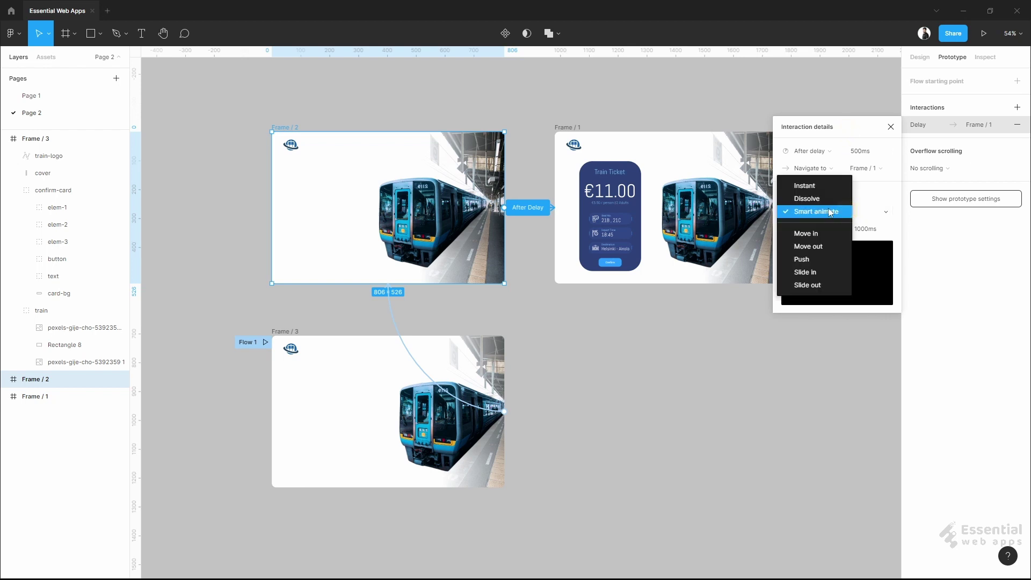
left_click(846, 211)
left_click(830, 228)
left_click(834, 229)
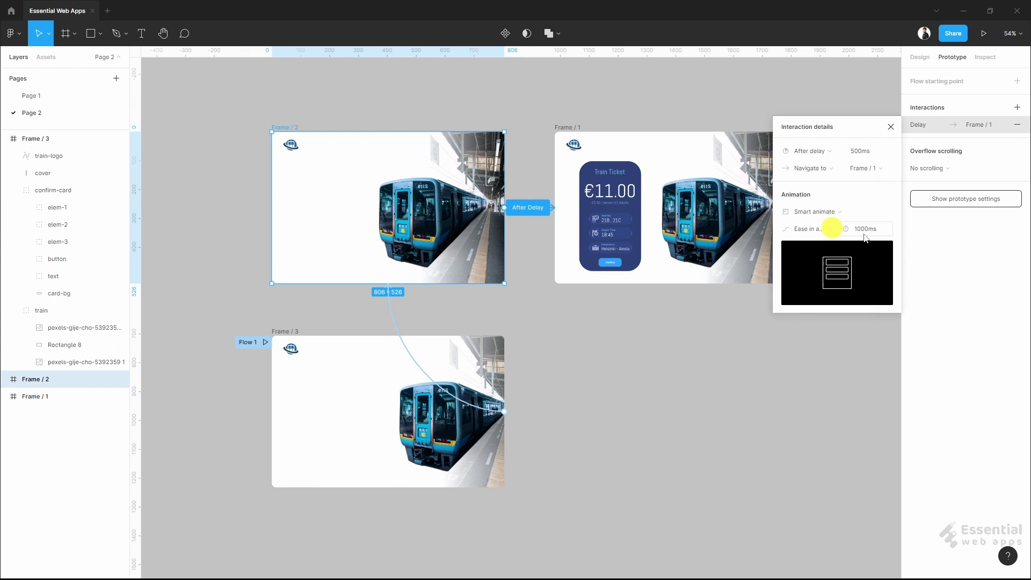
left_click(881, 237)
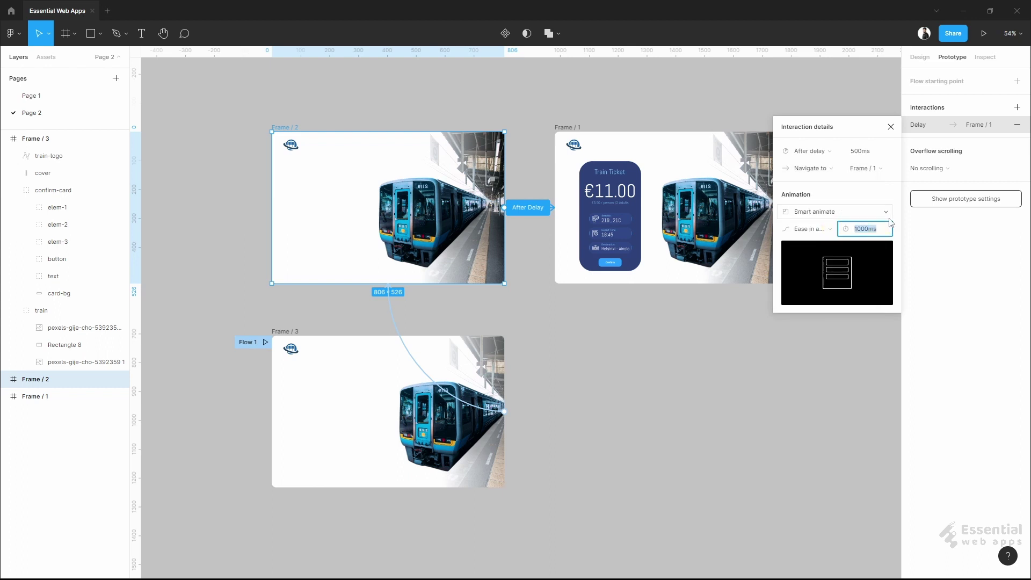
left_click(890, 128)
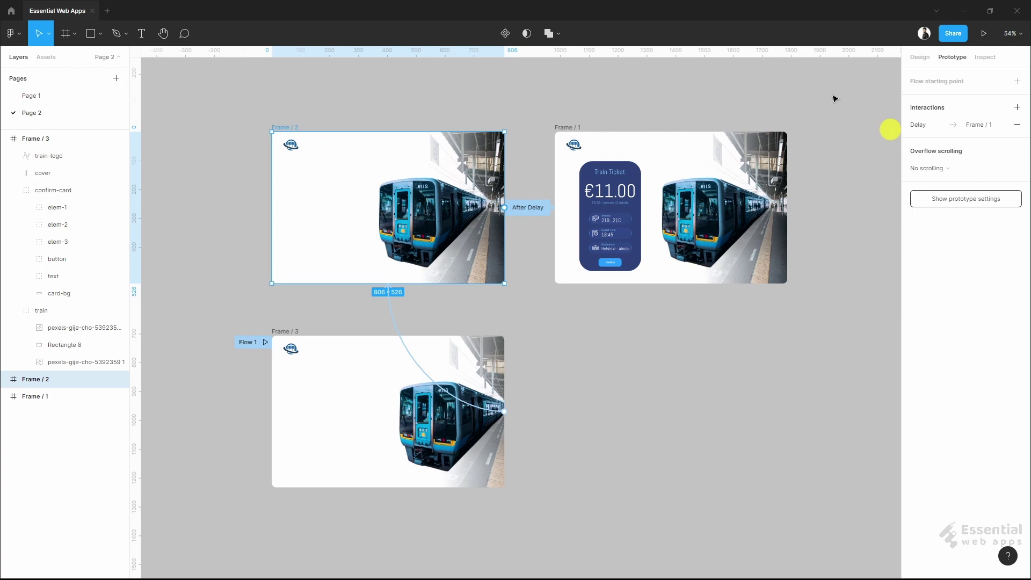
- Play Flow 1 in presentation view to preview the train-ticket card animation
left_click(266, 342)
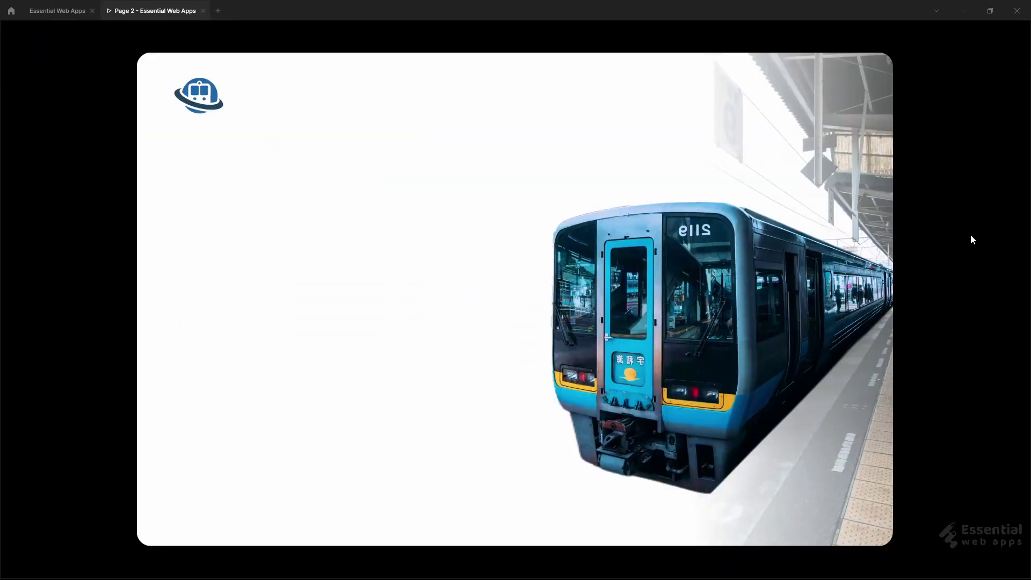